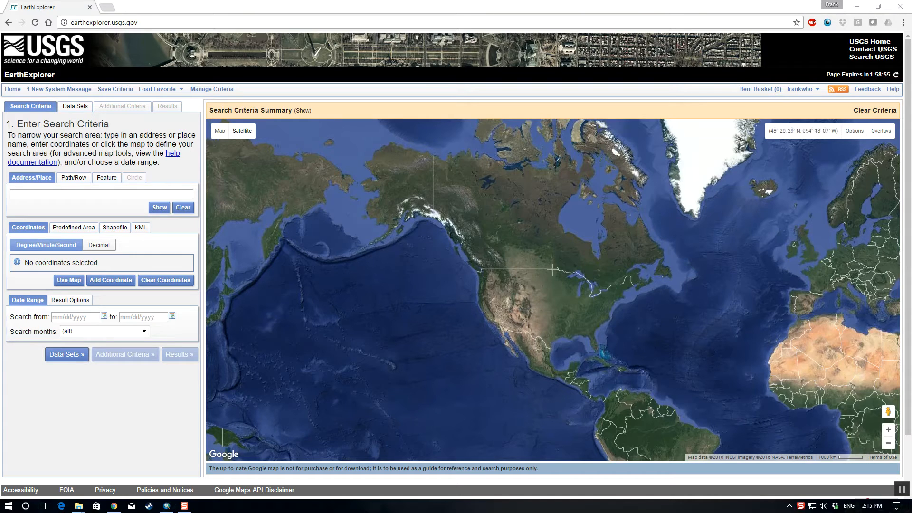
Step: Outline a four-point search area on Japan's Fukushima coast, spanning about 37°12' to 37°36' N and 140°44' to 141°19' E
{"action": "left_click_drag", "start_coordinate": [370, 298], "coordinate": [476, 301]}
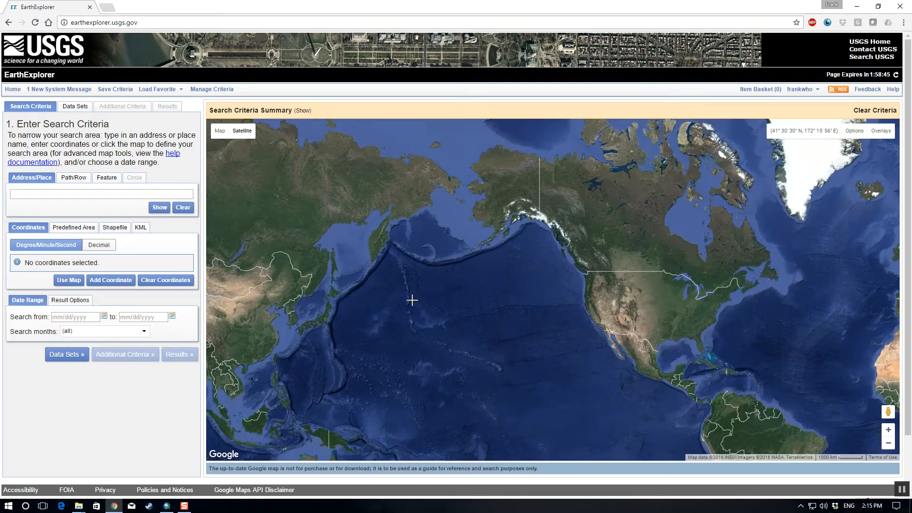
{"action": "left_click_drag", "start_coordinate": [398, 311], "coordinate": [618, 289]}
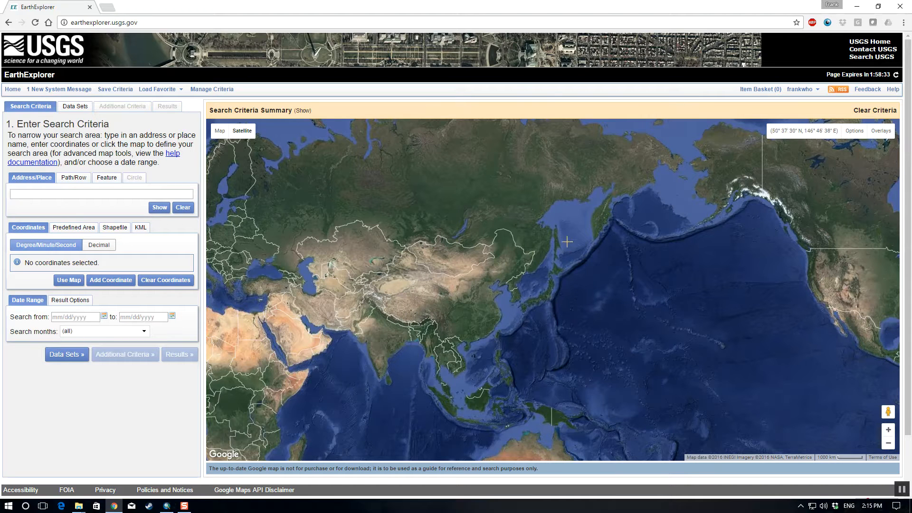
{"action": "scroll", "coordinate": [565, 290], "scroll_direction": "up", "scroll_amount": 1}
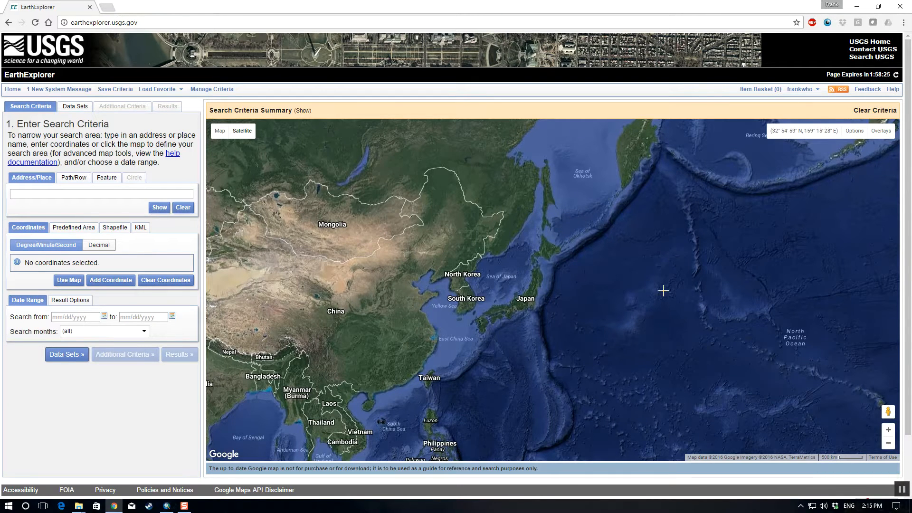
{"action": "scroll", "coordinate": [551, 294], "scroll_direction": "up", "scroll_amount": 1}
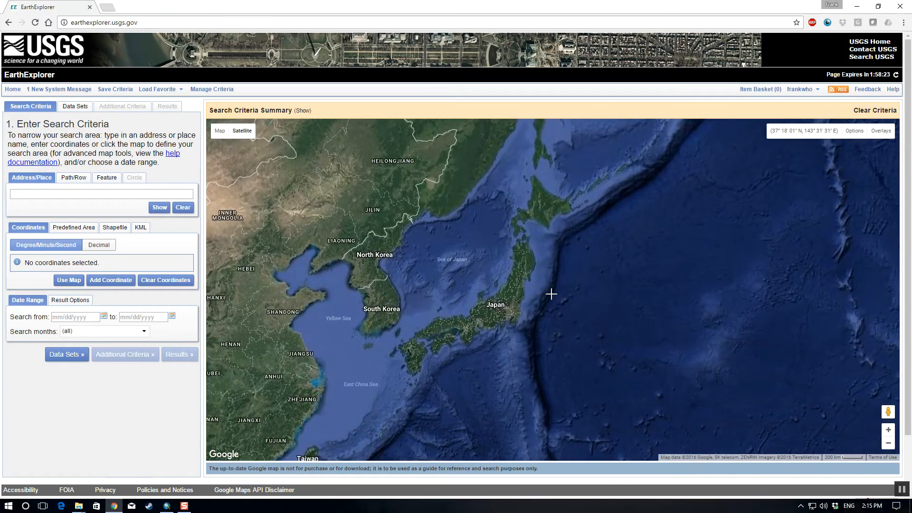
{"action": "scroll", "coordinate": [544, 294], "scroll_direction": "up", "scroll_amount": 1}
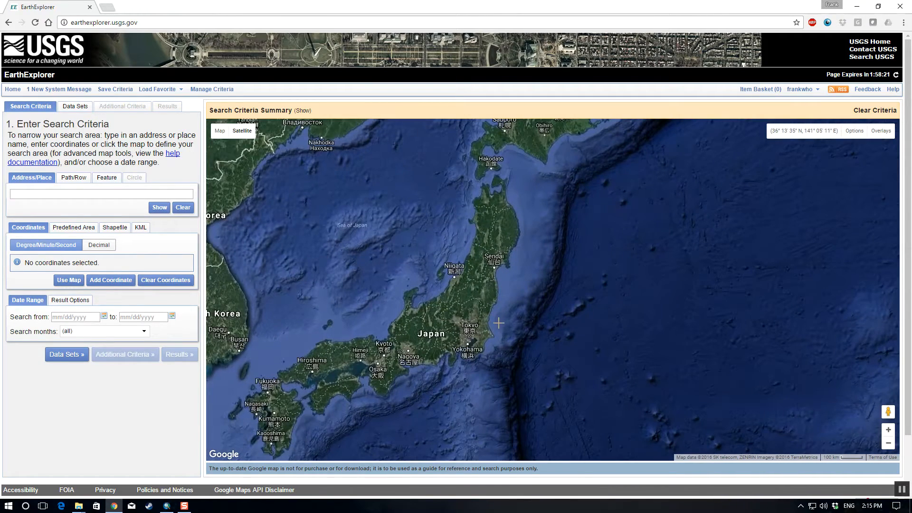
{"action": "scroll", "coordinate": [497, 318], "scroll_direction": "up", "scroll_amount": 1}
{"action": "scroll", "coordinate": [513, 270], "scroll_direction": "down", "scroll_amount": 1}
{"action": "scroll", "coordinate": [475, 285], "scroll_direction": "up", "scroll_amount": 2}
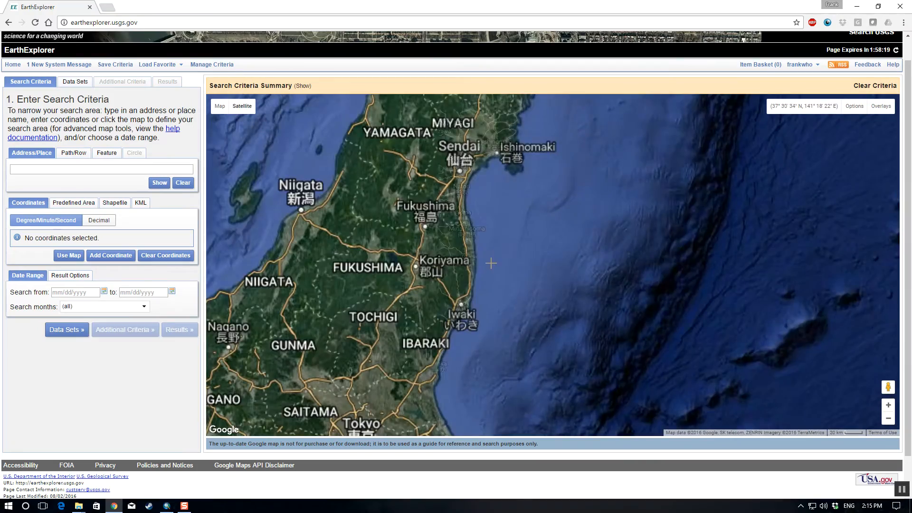
{"action": "scroll", "coordinate": [471, 290], "scroll_direction": "up", "scroll_amount": 1}
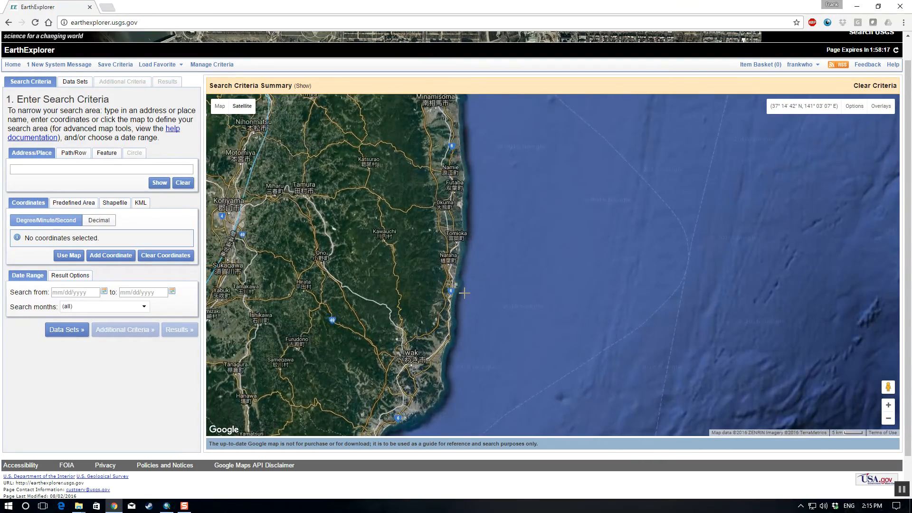
{"action": "scroll", "coordinate": [478, 287], "scroll_direction": "down", "scroll_amount": 1}
{"action": "scroll", "coordinate": [478, 286], "scroll_direction": "down", "scroll_amount": 1}
{"action": "scroll", "coordinate": [481, 223], "scroll_direction": "up", "scroll_amount": 1}
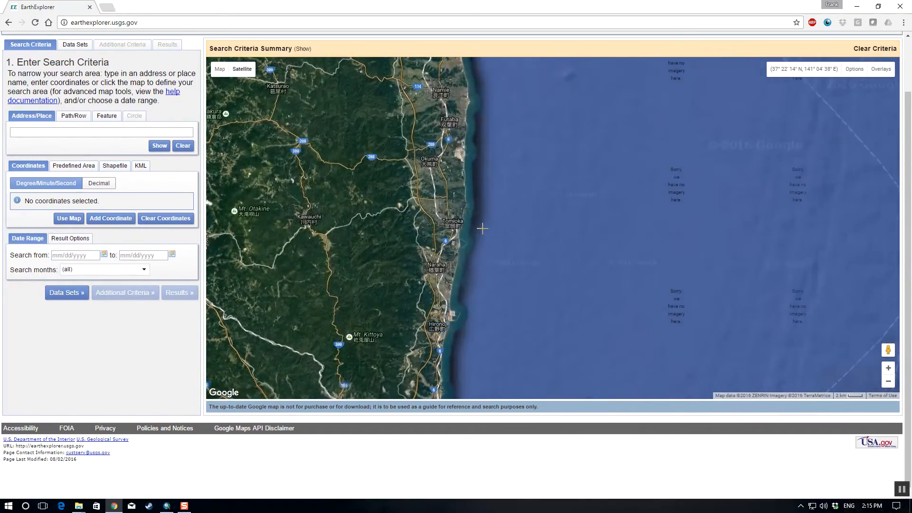
{"action": "left_click_drag", "start_coordinate": [492, 194], "coordinate": [502, 269]}
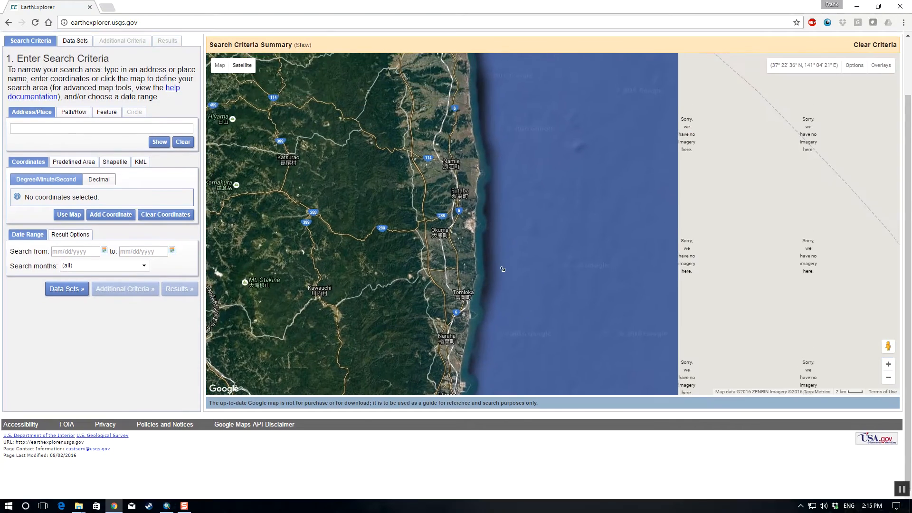
{"action": "scroll", "coordinate": [476, 230], "scroll_direction": "up", "scroll_amount": 1}
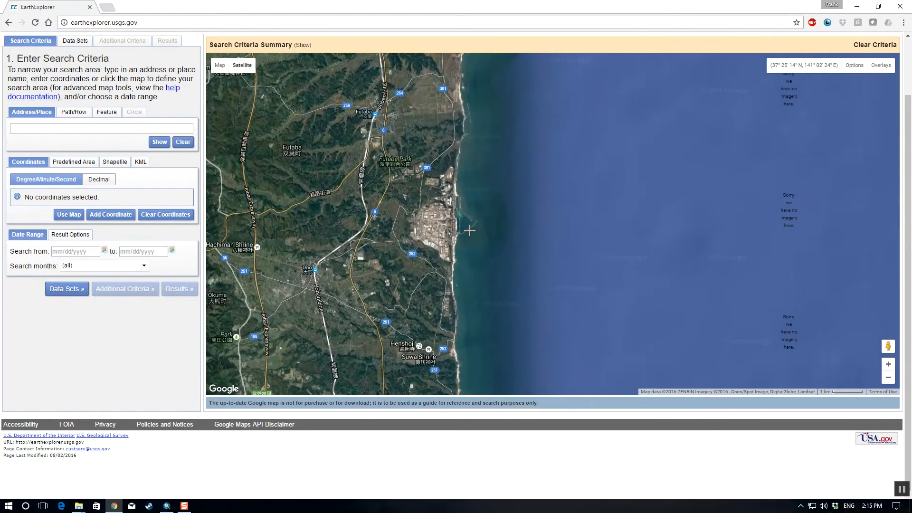
{"action": "scroll", "coordinate": [509, 220], "scroll_direction": "down", "scroll_amount": 1}
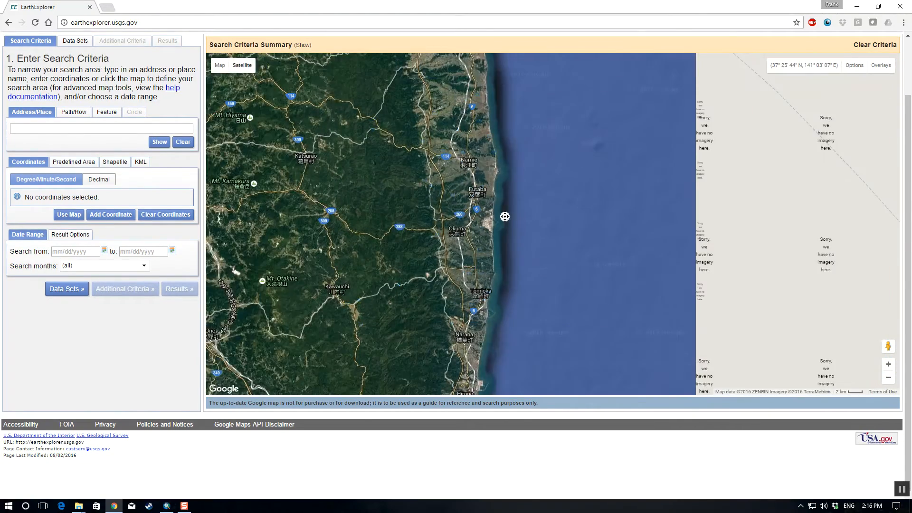
{"action": "left_click_drag", "start_coordinate": [509, 219], "coordinate": [472, 251]}
{"action": "scroll", "coordinate": [527, 242], "scroll_direction": "down", "scroll_amount": 1}
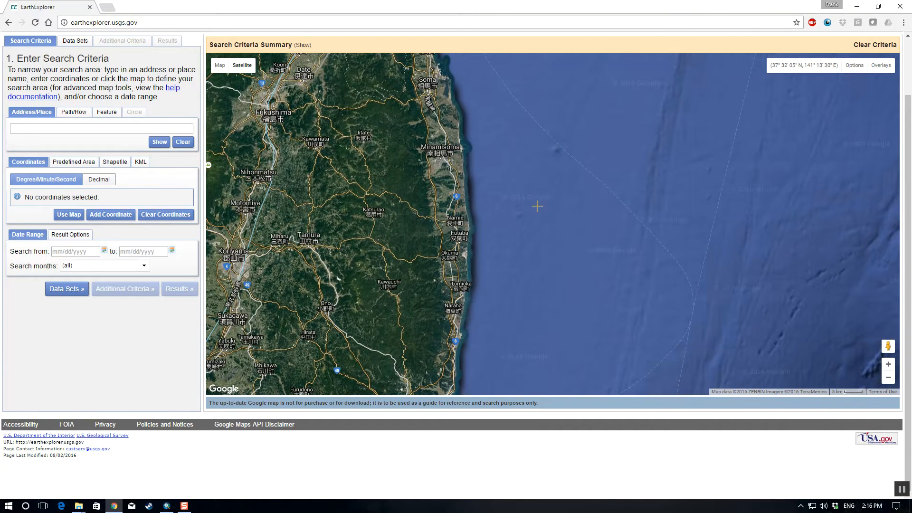
{"action": "left_click", "coordinate": [542, 189]}
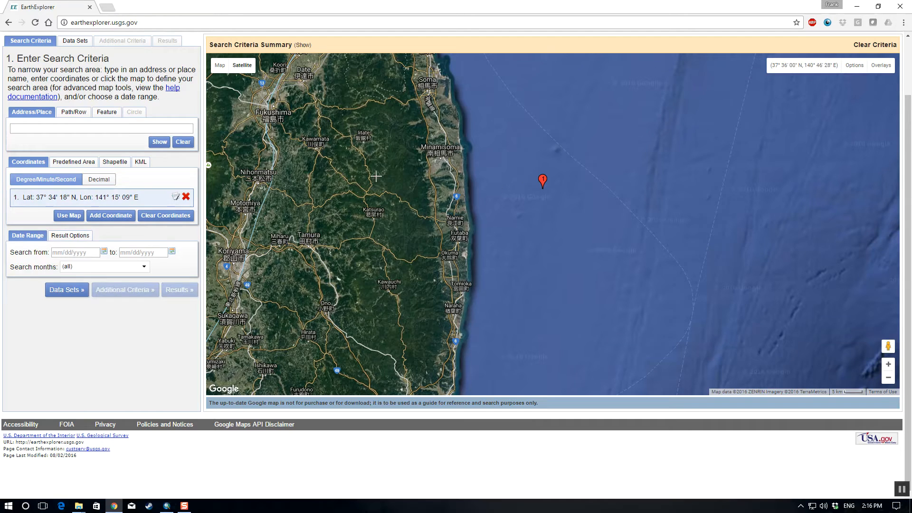
{"action": "left_click", "coordinate": [364, 174]}
{"action": "left_click", "coordinate": [362, 332]}
{"action": "left_click", "coordinate": [566, 349]}
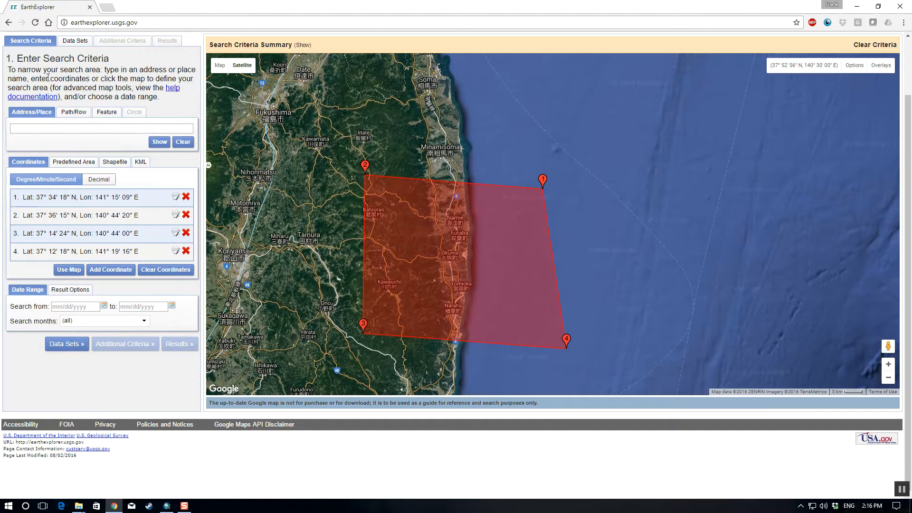
Step: Choose the ASTER GLOBAL DEM digital elevation data set, accept its usage terms and run the search for the outlined area
{"action": "left_click", "coordinate": [76, 351]}
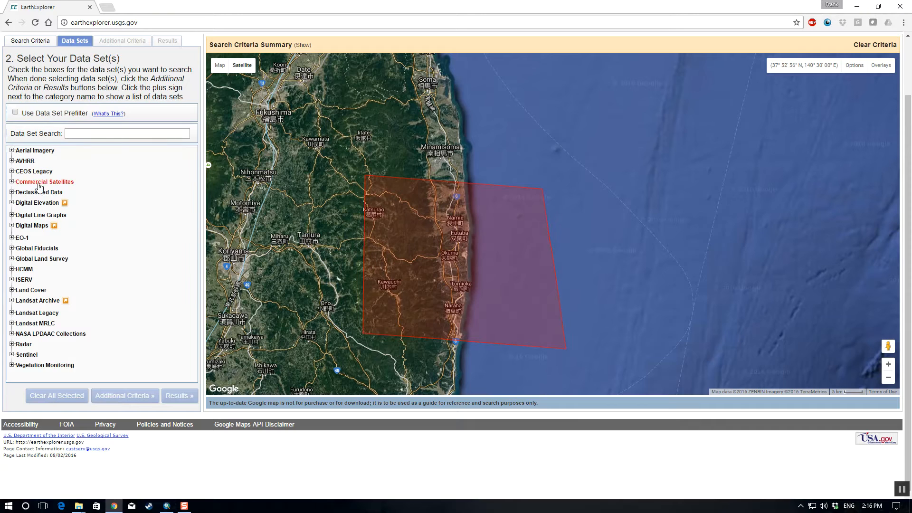
{"action": "left_click", "coordinate": [12, 202]}
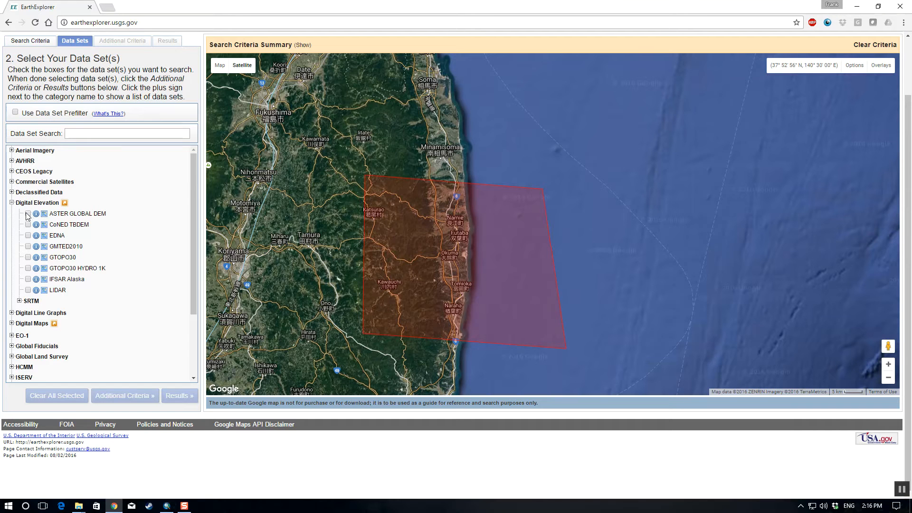
{"action": "left_click", "coordinate": [28, 214]}
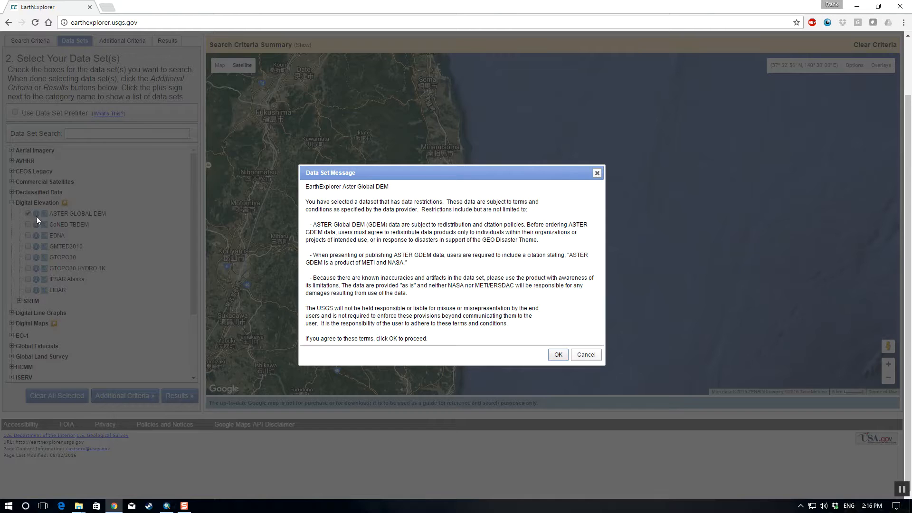
{"action": "left_click", "coordinate": [557, 356]}
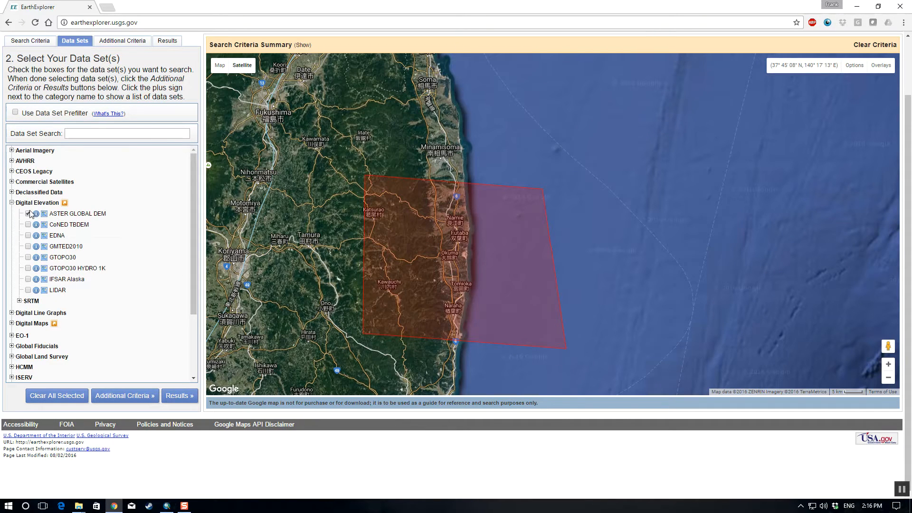
{"action": "left_click", "coordinate": [175, 403]}
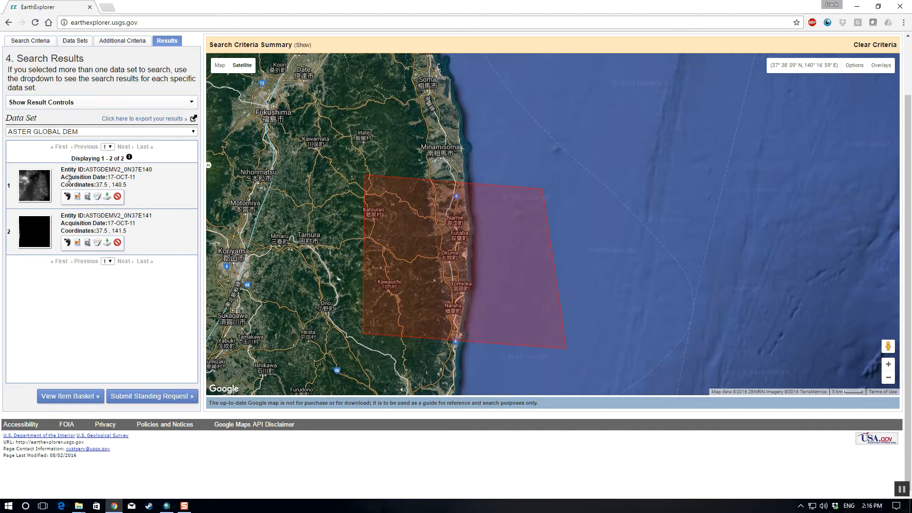
Step: Preview the browse image of the N37E140 tile on the map, hide it, and overlay the N37E141 tile's image
{"action": "left_click", "coordinate": [77, 197]}
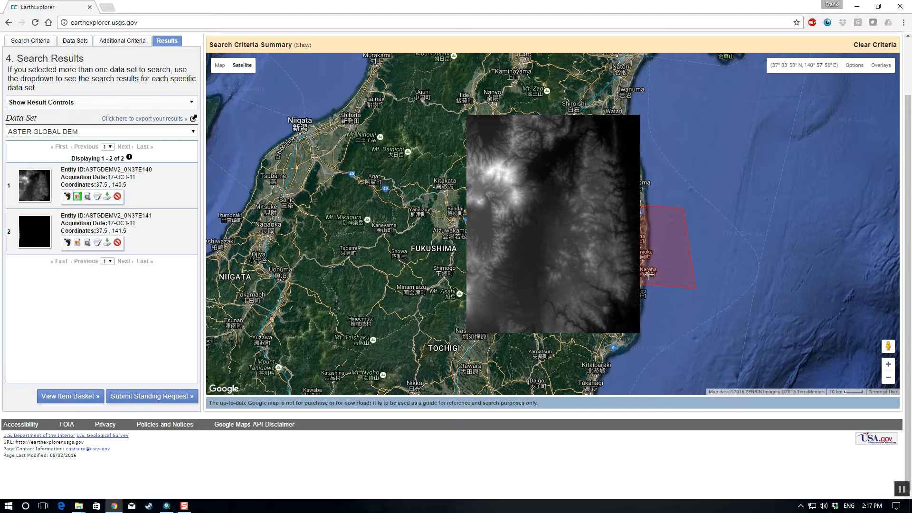
{"action": "left_click", "coordinate": [78, 196]}
{"action": "left_click", "coordinate": [78, 243]}
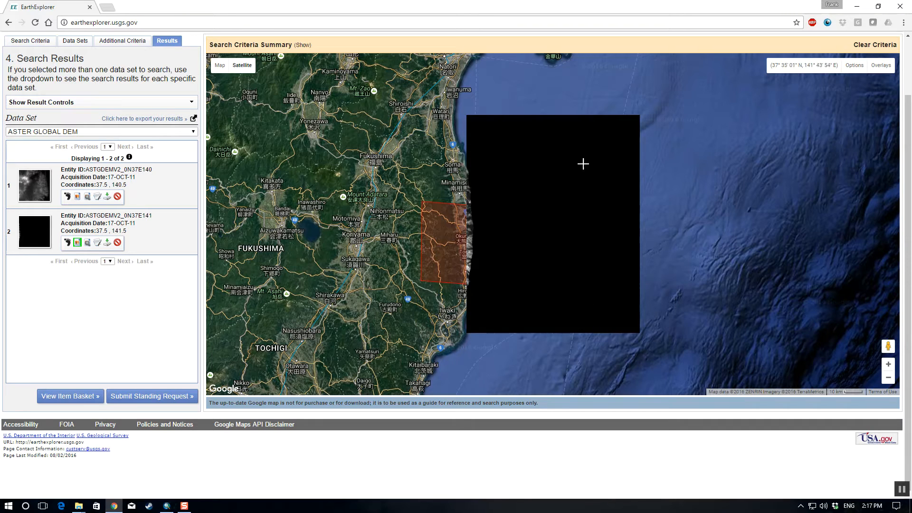
Step: Download the ASTGDEMV2_0N37E140 tile in Standard Format, agree to the End User License Agreement and return to the search results
{"action": "left_click", "coordinate": [108, 197]}
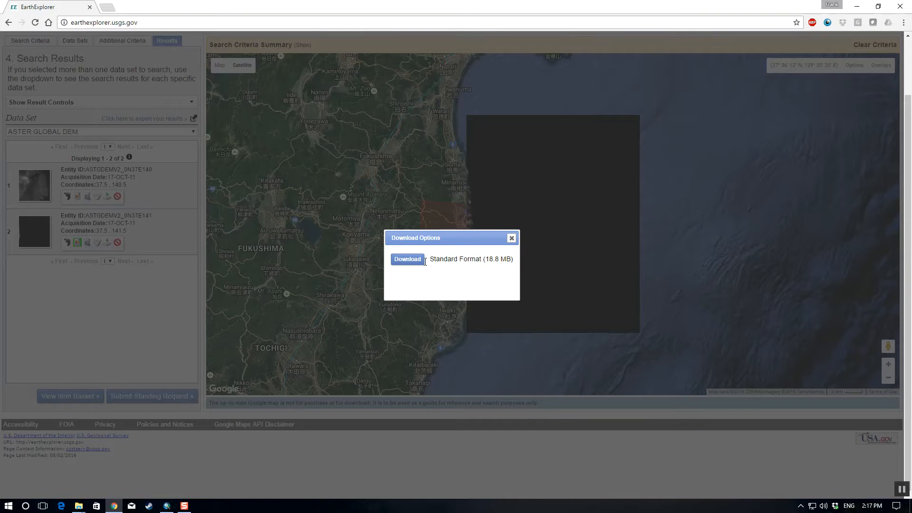
{"action": "left_click", "coordinate": [407, 260]}
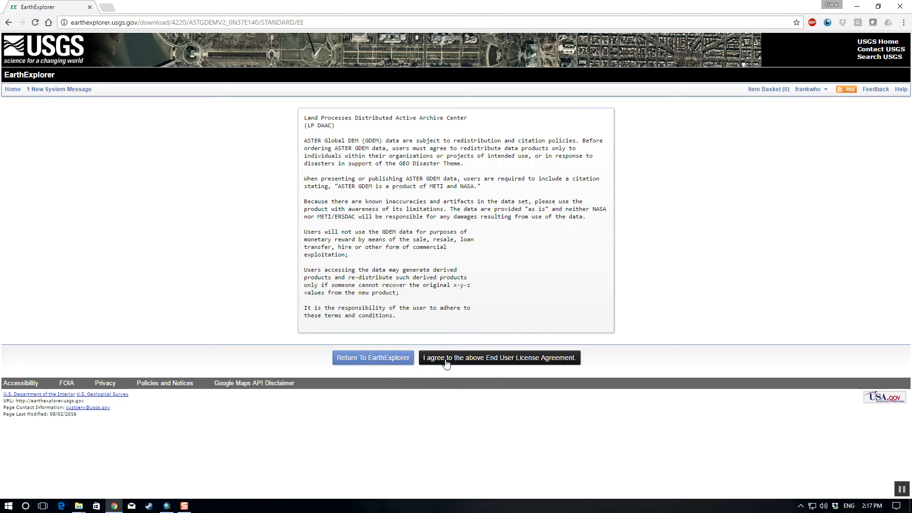
{"action": "left_click", "coordinate": [473, 362]}
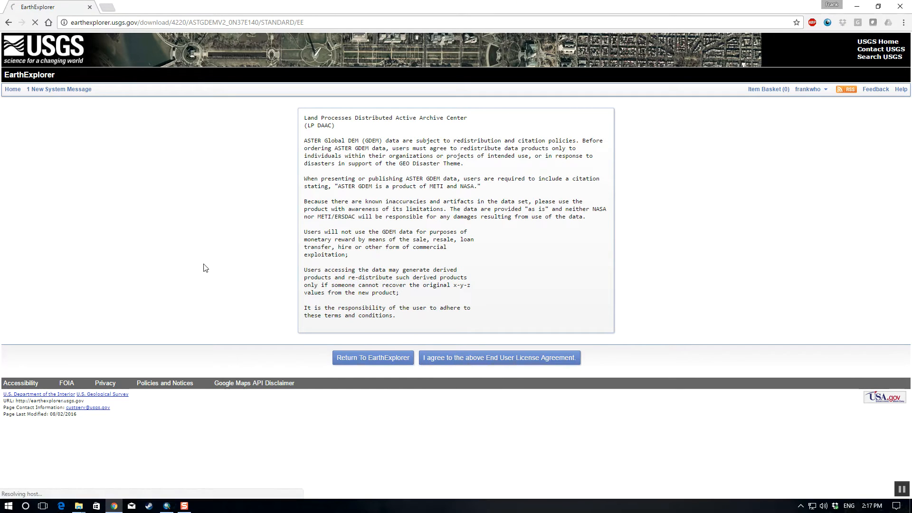
{"action": "left_click", "coordinate": [393, 362]}
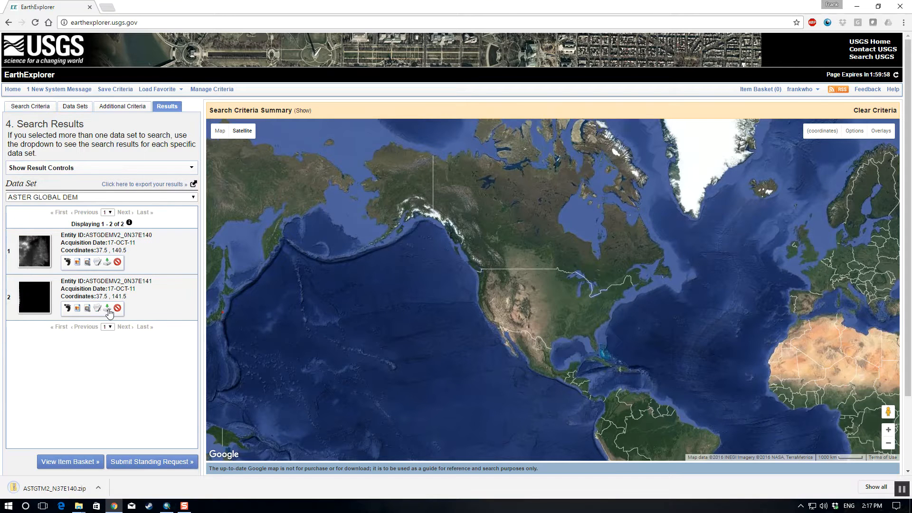
Step: Download the ASTGDEMV2_0N37E141 tile in Standard Format and dismiss its download options
{"action": "left_click", "coordinate": [107, 309]}
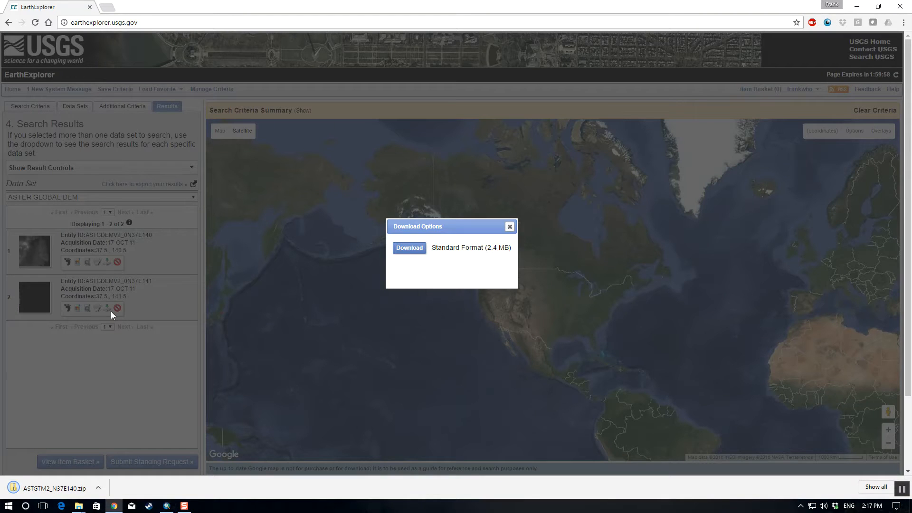
{"action": "left_click", "coordinate": [418, 250]}
{"action": "left_click", "coordinate": [508, 227]}
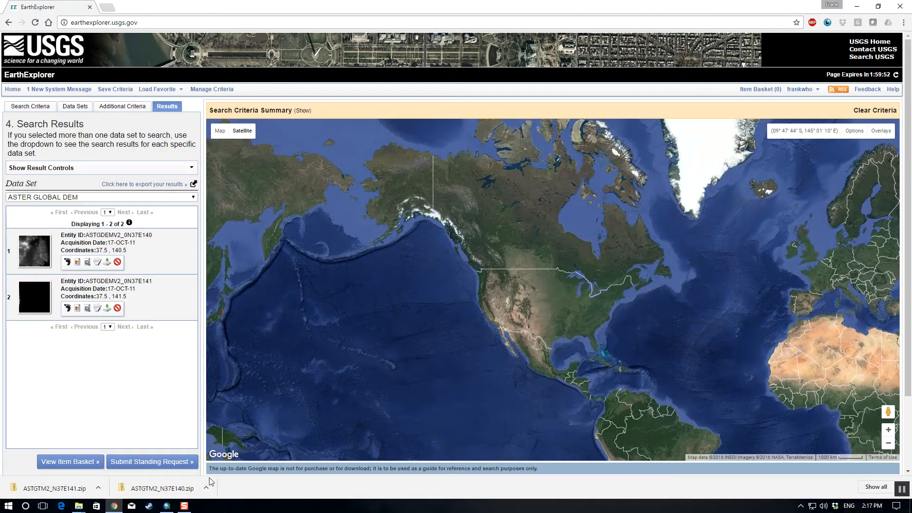
Step: Show the downloaded ASTGTM2_N37E140 archive in its folder, refresh the file listing and reposition the folder window
{"action": "left_click", "coordinate": [205, 488]}
{"action": "left_click", "coordinate": [233, 457]}
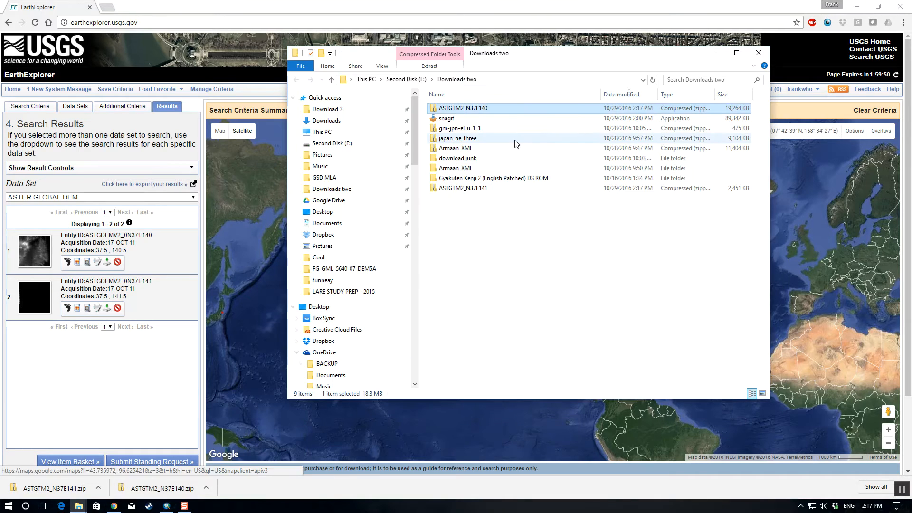
{"action": "left_click", "coordinate": [653, 80]}
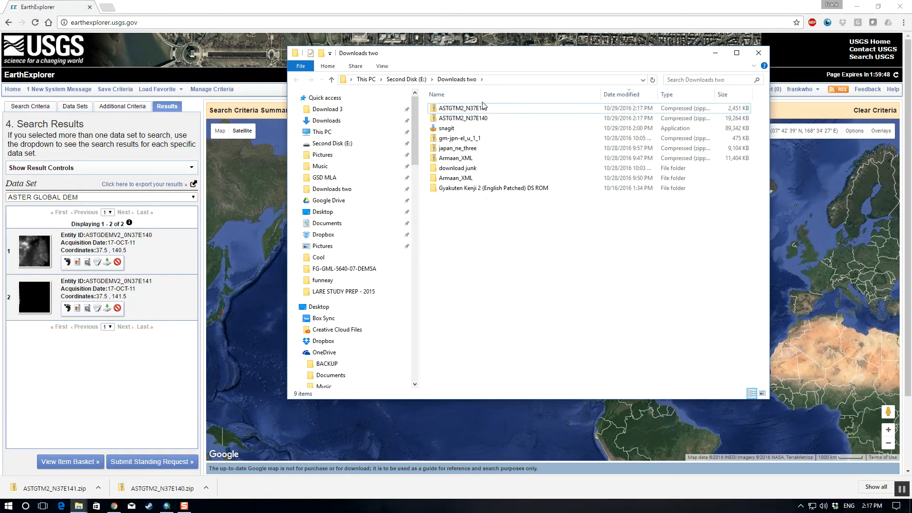
{"action": "left_click_drag", "start_coordinate": [501, 58], "coordinate": [467, 94]}
Step: Extract the ASTGTM2_N37E141 archive to its own folder inside Downloads two
{"action": "left_click", "coordinate": [441, 144]}
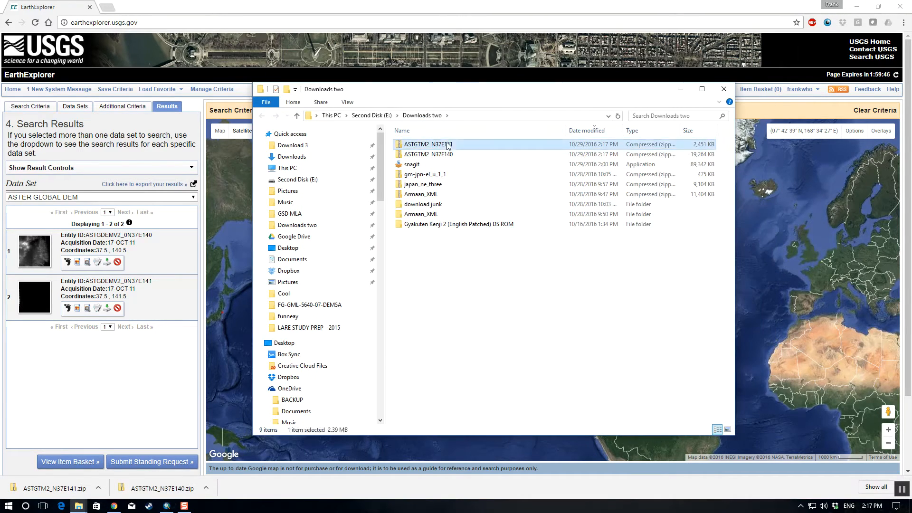
{"action": "right_click", "coordinate": [446, 144]}
{"action": "left_click", "coordinate": [483, 175]}
{"action": "left_click", "coordinate": [545, 343]}
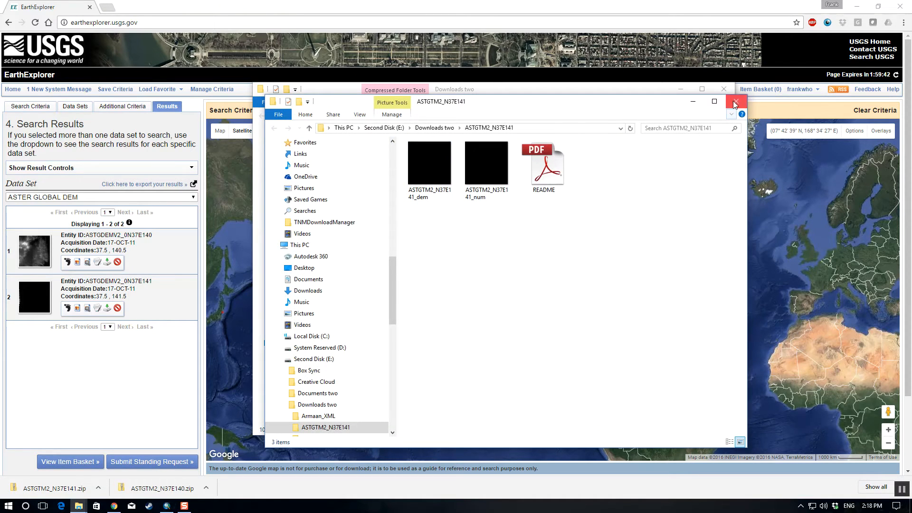
Step: Move the N37E141 folder window aside and extract the ASTGTM2_N37E140 archive to its own folder inside Downloads two
{"action": "left_click_drag", "start_coordinate": [684, 100], "coordinate": [502, 132]}
{"action": "left_click", "coordinate": [451, 155]}
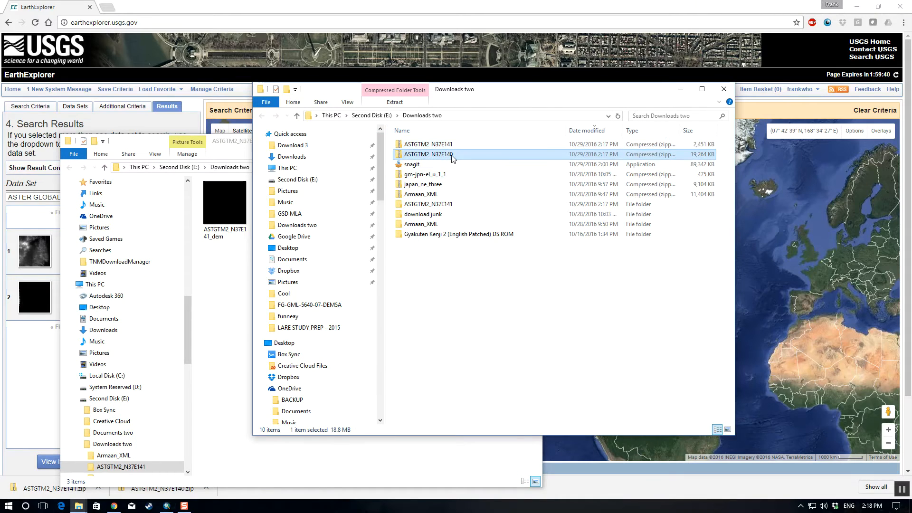
{"action": "right_click", "coordinate": [450, 155]}
{"action": "left_click", "coordinate": [479, 172]}
{"action": "left_click", "coordinate": [542, 343]}
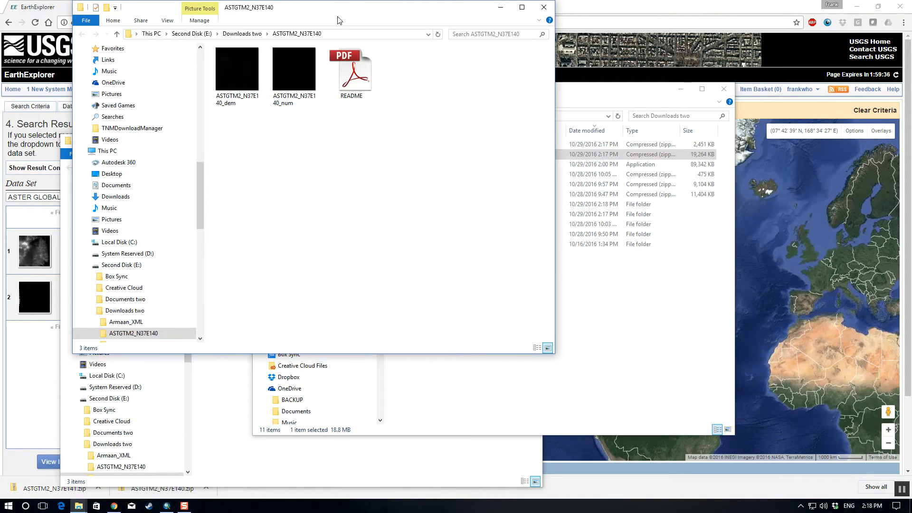
Step: Arrange the two extracted folder windows, placing ASTGTM2_N37E141 in front of ASTGTM2_N37E140 and offset from it
{"action": "left_click_drag", "start_coordinate": [367, 3], "coordinate": [481, 66]}
{"action": "left_click", "coordinate": [157, 138]}
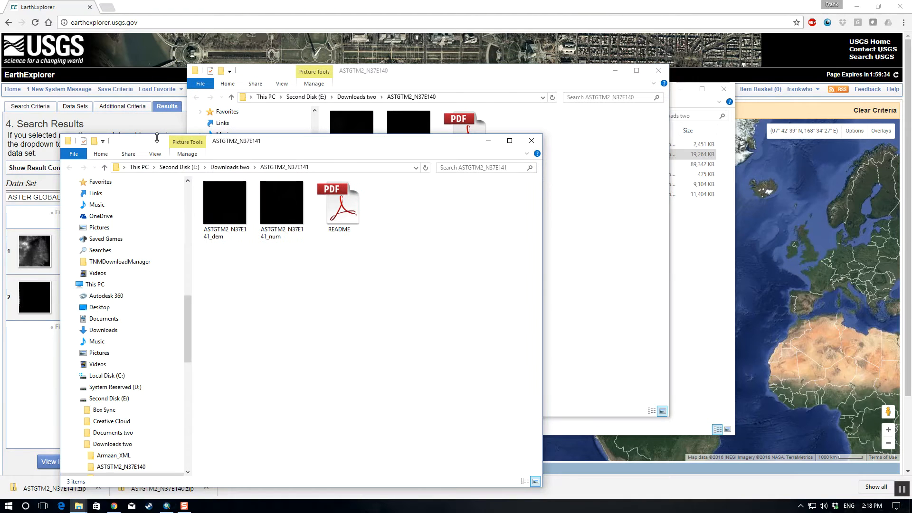
{"action": "left_click_drag", "start_coordinate": [381, 142], "coordinate": [640, 105]}
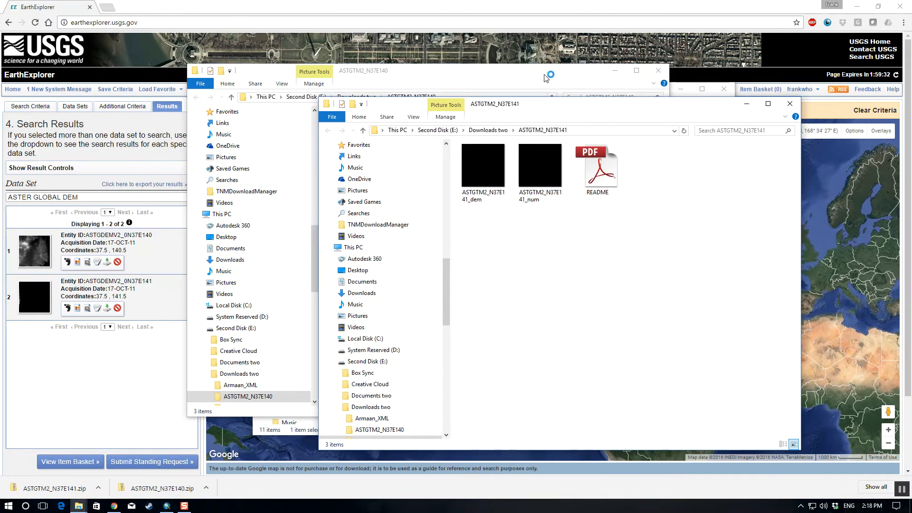
Step: Bring the ASTGTM2_N37E140 window forward and, in the file window showing Thailand, open the Japan folder under GIS\world
{"action": "left_click_drag", "start_coordinate": [545, 77], "coordinate": [507, 69]}
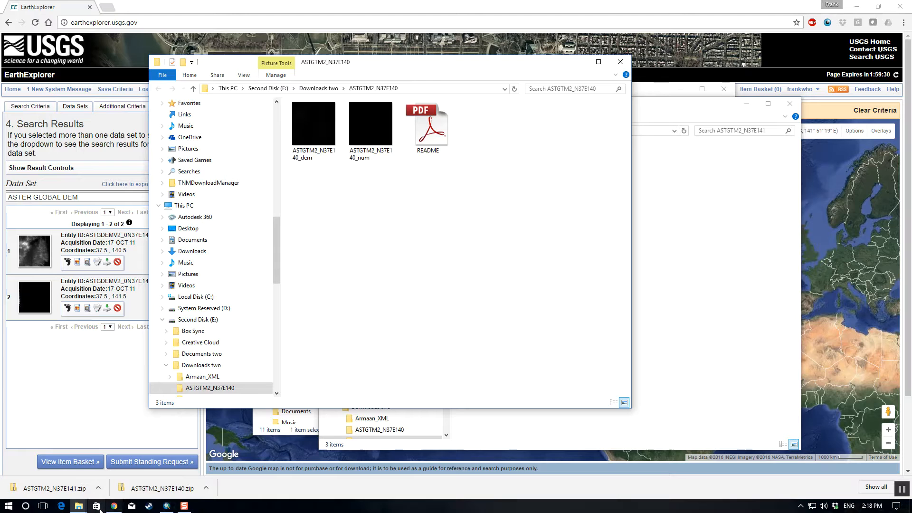
{"action": "left_click", "coordinate": [81, 506]}
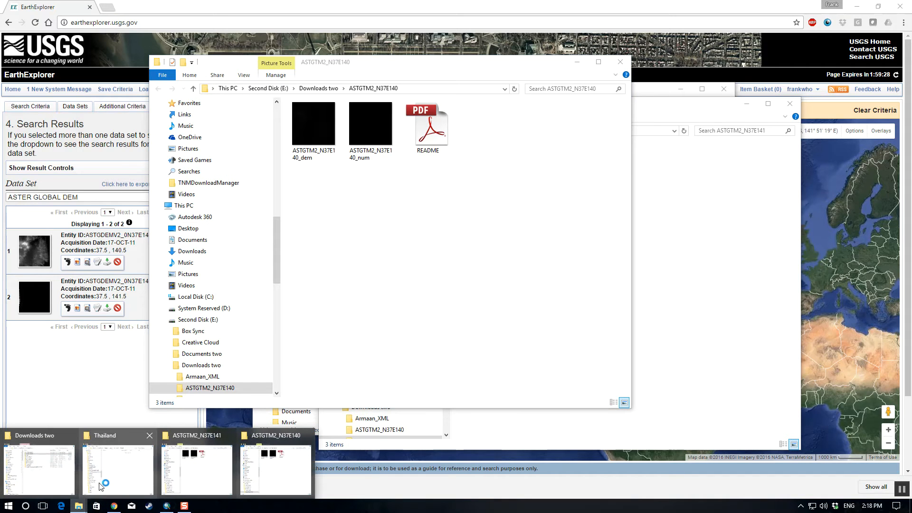
{"action": "left_click", "coordinate": [116, 482]}
{"action": "key", "text": "BackSpace"}
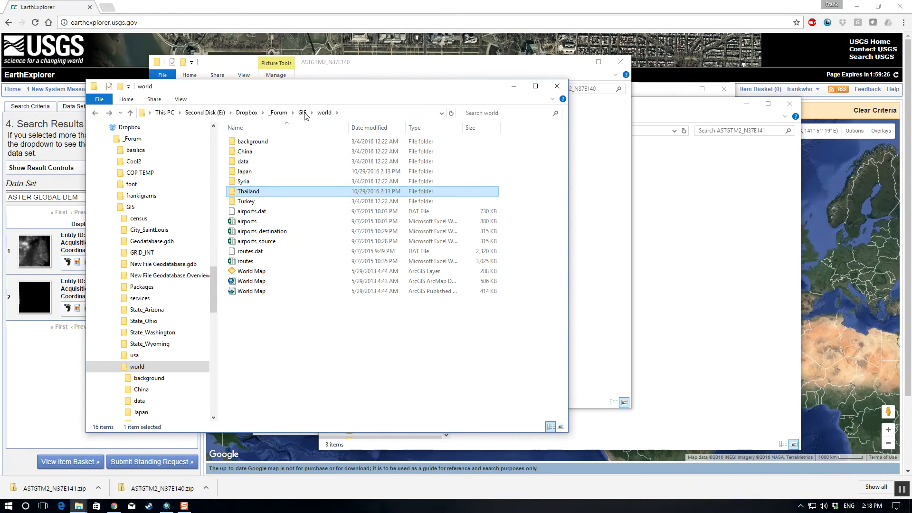
{"action": "left_click", "coordinate": [319, 336]}
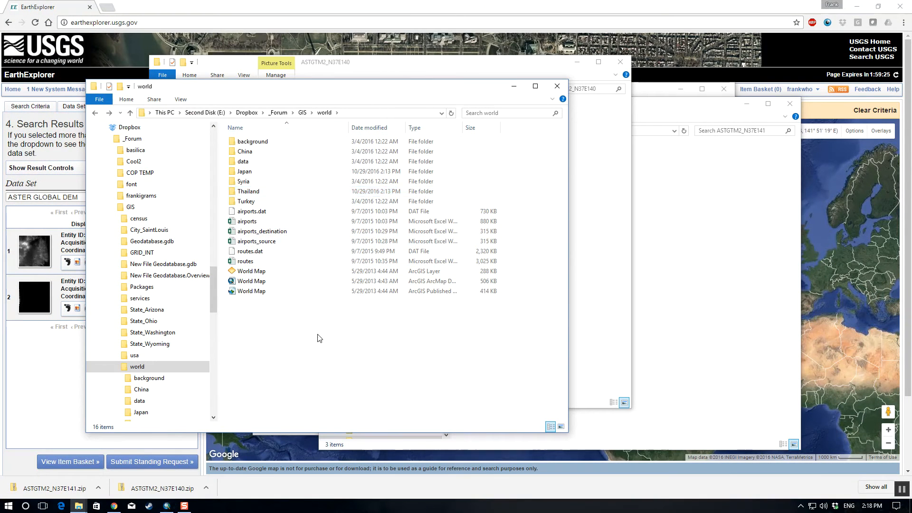
{"action": "double_click", "coordinate": [246, 172]}
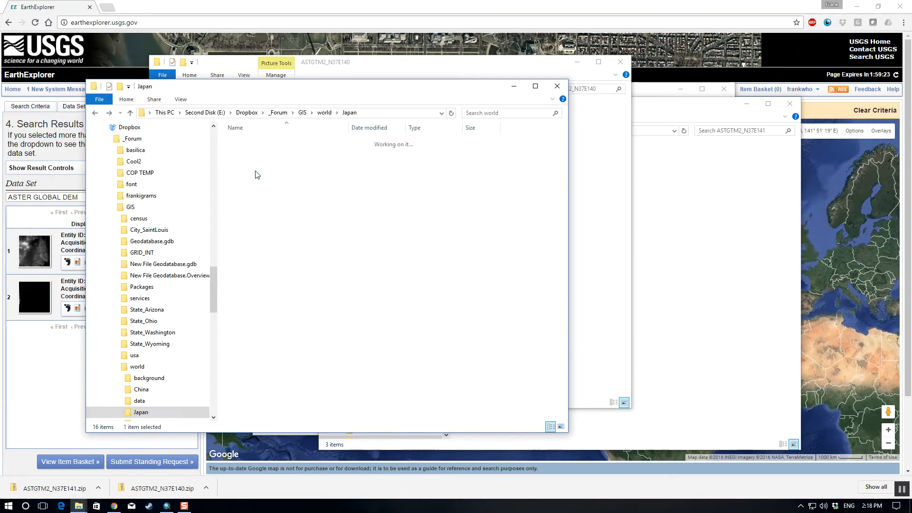
Step: Create a new folder named ASTER DEM inside the Japan folder and open it
{"action": "left_click", "coordinate": [130, 104]}
{"action": "left_click", "coordinate": [313, 121]}
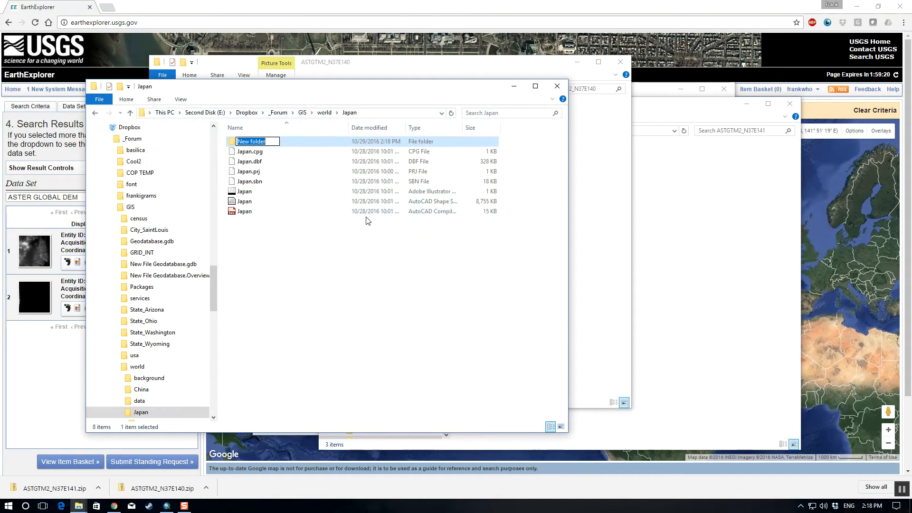
{"action": "type", "text": "AS"}
{"action": "key", "text": "Return"}
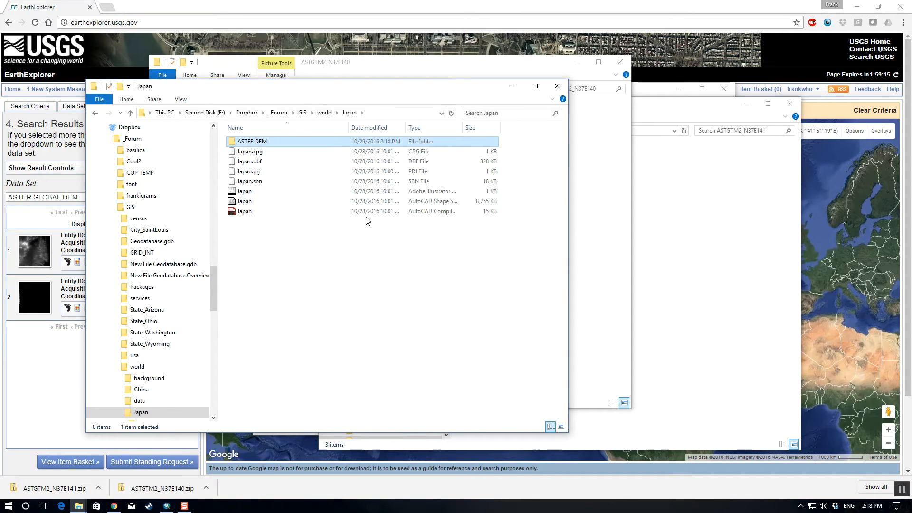
{"action": "double_click", "coordinate": [277, 143]}
Step: Move all the extracted ASTGTM2_N37E140 files into the ASTER DEM folder
{"action": "left_click", "coordinate": [443, 65]}
{"action": "left_click_drag", "start_coordinate": [470, 206], "coordinate": [327, 151]}
{"action": "key", "text": "ctrl+x"}
{"action": "left_click_drag", "start_coordinate": [332, 62], "coordinate": [511, 102]}
{"action": "left_click", "coordinate": [273, 171]}
{"action": "right_click", "coordinate": [274, 167]}
{"action": "left_click", "coordinate": [313, 233]}
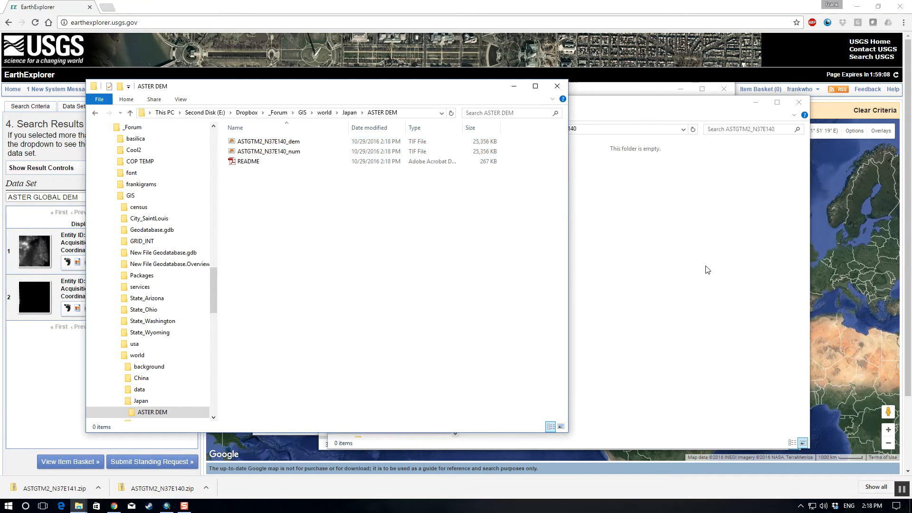
Step: Move the emptied N37E140 window aside and transfer all the extracted ASTGTM2_N37E141 files into the ASTER DEM folder
{"action": "left_click", "coordinate": [710, 108]}
{"action": "left_click_drag", "start_coordinate": [710, 108], "coordinate": [612, 205]}
{"action": "left_click", "coordinate": [617, 181]}
{"action": "left_click_drag", "start_coordinate": [662, 263], "coordinate": [463, 143]}
{"action": "left_click", "coordinate": [280, 99]}
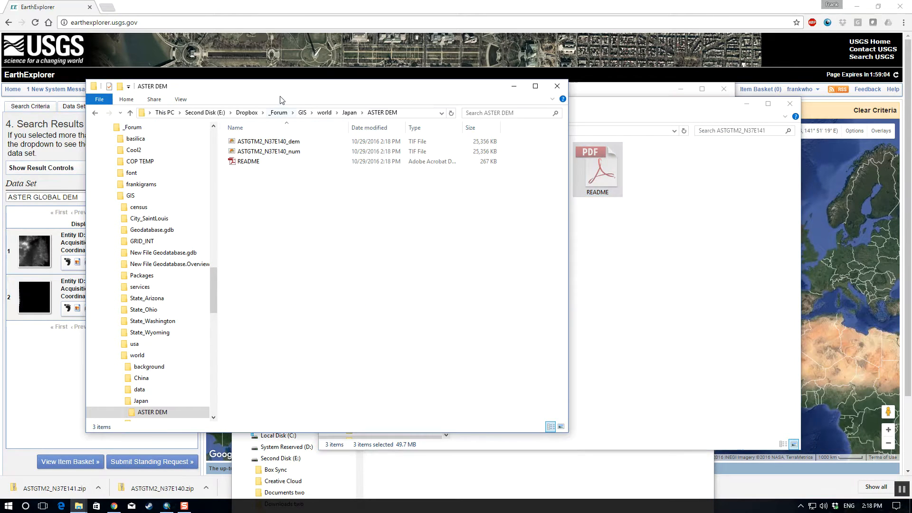
{"action": "right_click", "coordinate": [292, 208]}
{"action": "left_click", "coordinate": [332, 269]}
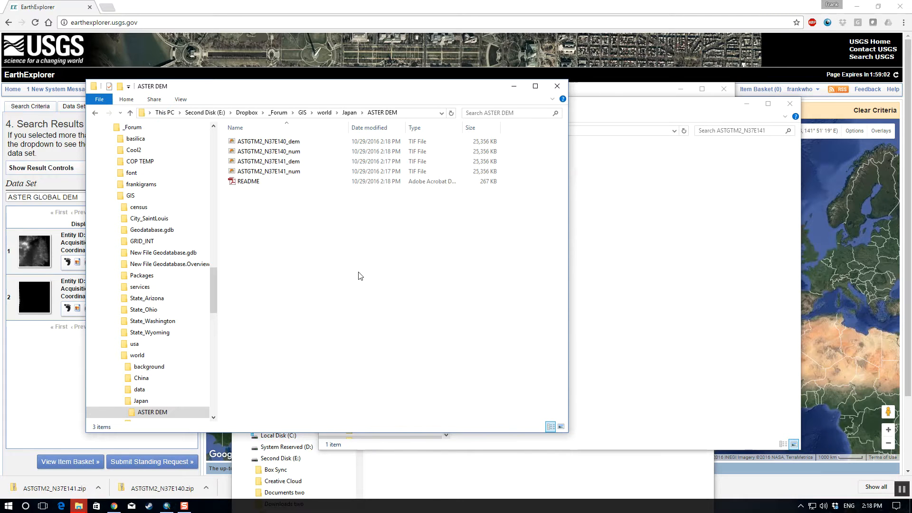
Step: Close the ASTGTM2_N37E141 folder window and replace the existing README.pdf in ASTER DEM to finish the file move
{"action": "left_click", "coordinate": [669, 175]}
{"action": "left_click", "coordinate": [790, 104]}
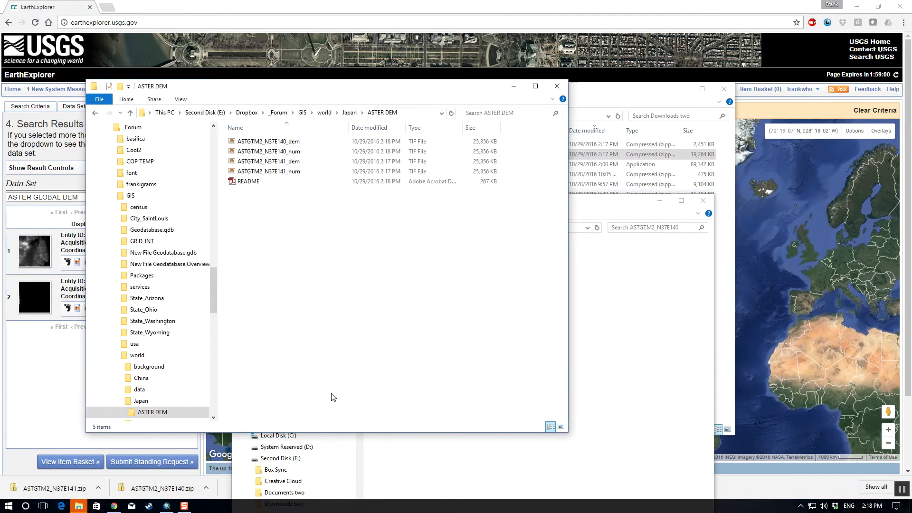
{"action": "mouse_move", "coordinate": [79, 505]}
{"action": "left_click", "coordinate": [280, 468]}
{"action": "left_click_drag", "start_coordinate": [248, 128], "coordinate": [369, 144]}
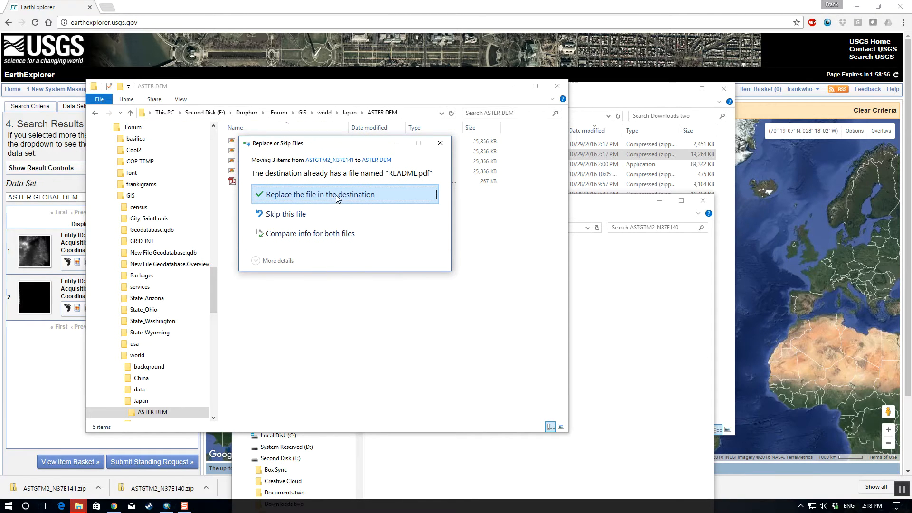
{"action": "left_click", "coordinate": [333, 206]}
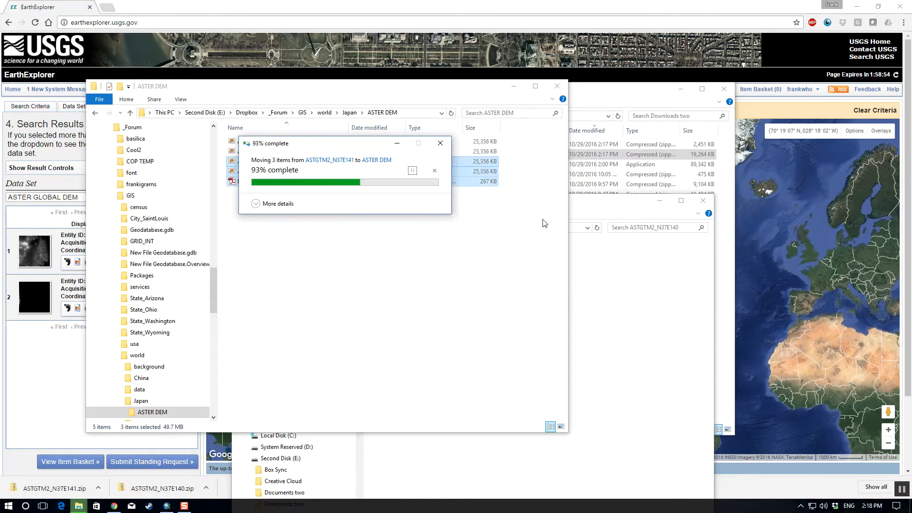
Step: Close the ASTGTM2_N37E140 and Downloads two folder windows and reposition the ASTER DEM window
{"action": "left_click", "coordinate": [685, 330]}
{"action": "left_click", "coordinate": [703, 201]}
{"action": "left_click", "coordinate": [673, 331]}
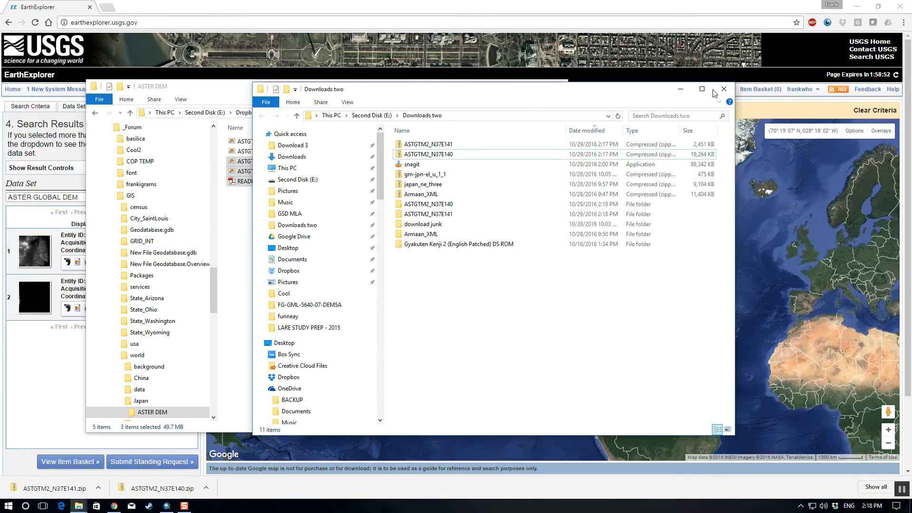
{"action": "left_click", "coordinate": [723, 90]}
{"action": "left_click_drag", "start_coordinate": [393, 95], "coordinate": [503, 101]}
Step: Minimize the EarthExplorer browser window and switch to ArcMap
{"action": "left_click", "coordinate": [736, 3]}
{"action": "left_click", "coordinate": [857, 5]}
{"action": "left_click", "coordinate": [167, 505]}
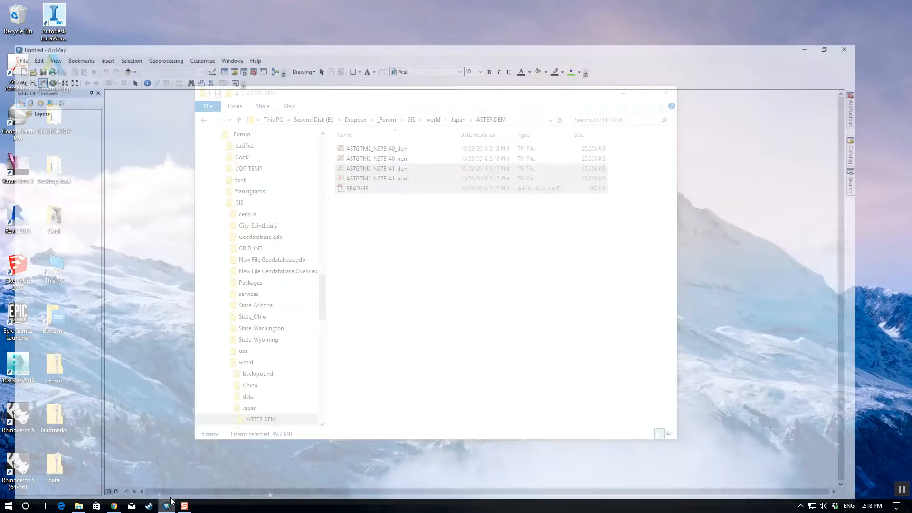
Step: Add the Imagery basemap to the empty map document
{"action": "left_click", "coordinate": [120, 28]}
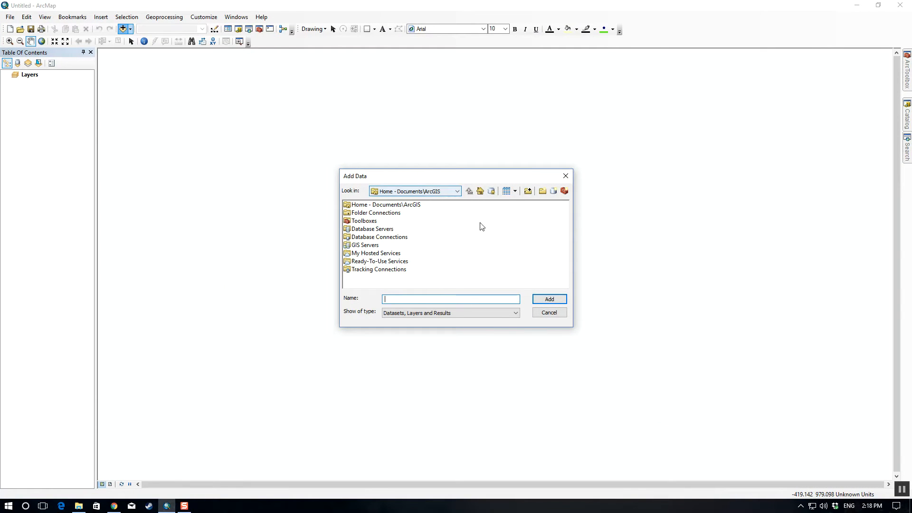
{"action": "left_click", "coordinate": [549, 312]}
{"action": "left_click", "coordinate": [130, 29]}
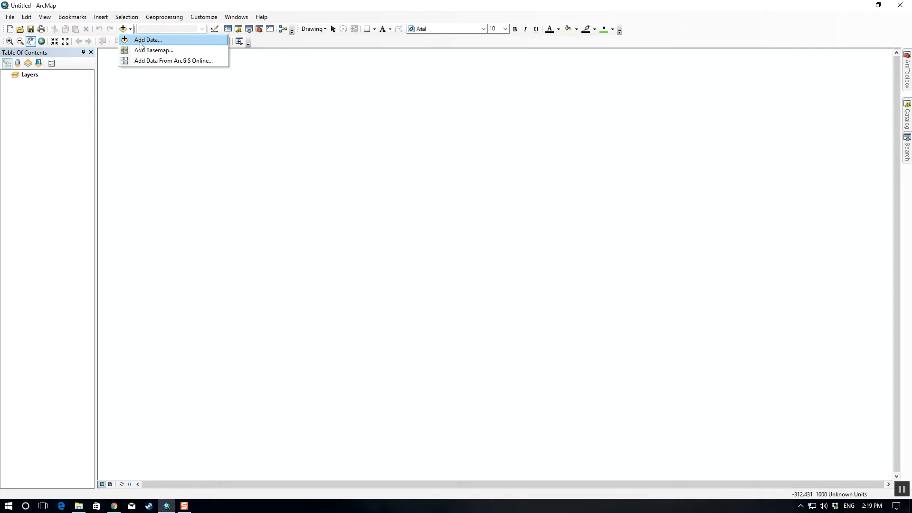
{"action": "left_click", "coordinate": [142, 49]}
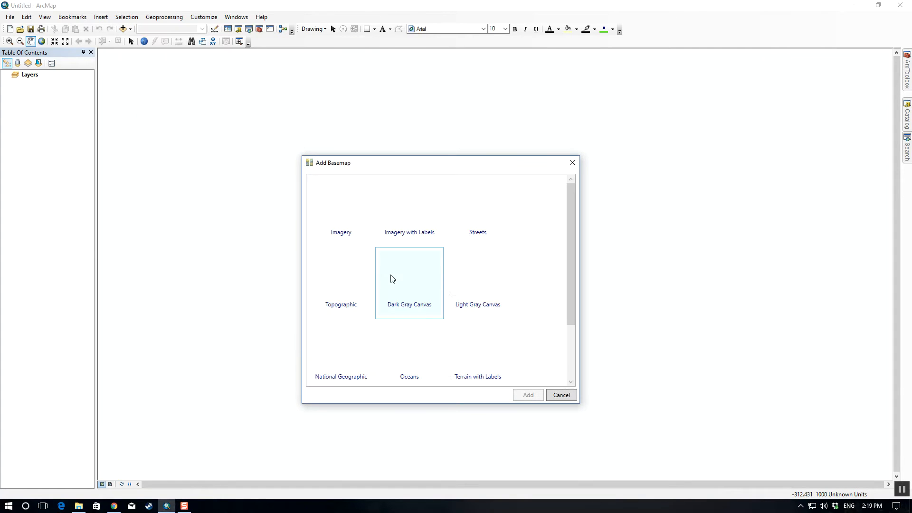
{"action": "double_click", "coordinate": [356, 227]}
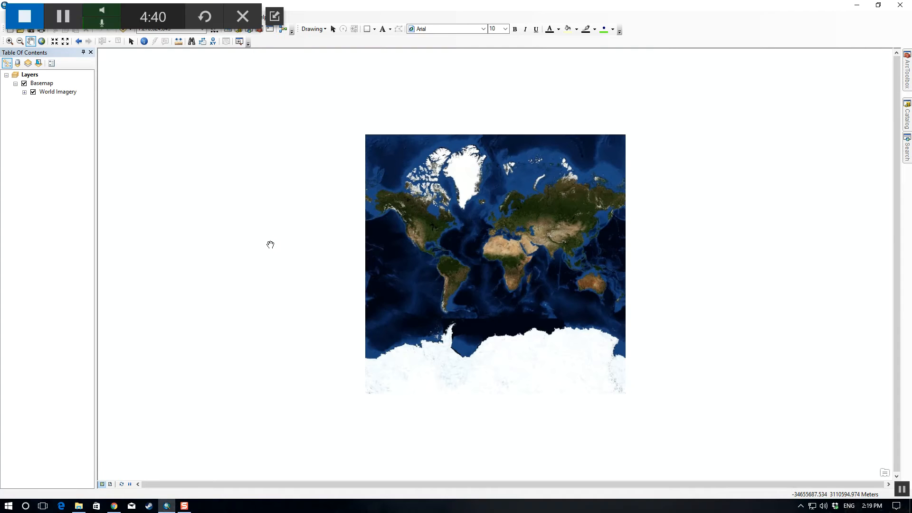
Step: Navigate the world imagery to Japan at a scale of 1:8,000,000
{"action": "left_click_drag", "start_coordinate": [153, 16], "coordinate": [225, 438]}
{"action": "scroll", "coordinate": [481, 226], "scroll_direction": "down", "scroll_amount": 3}
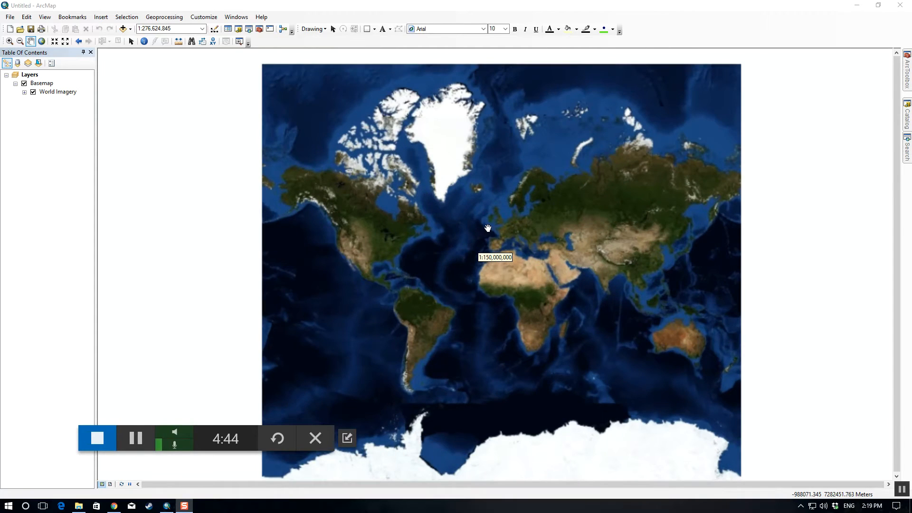
{"action": "scroll", "coordinate": [475, 228], "scroll_direction": "down", "scroll_amount": 5}
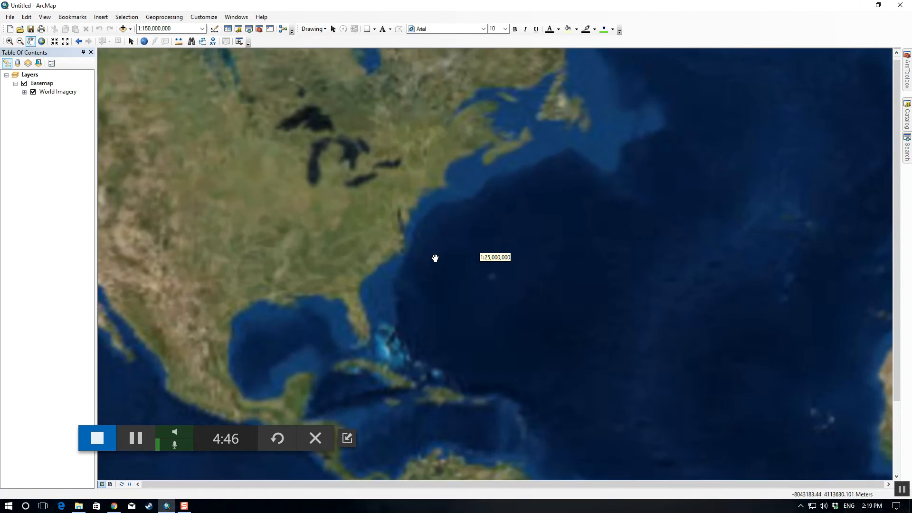
{"action": "left_click_drag", "start_coordinate": [409, 232], "coordinate": [623, 237]}
{"action": "left_click_drag", "start_coordinate": [355, 233], "coordinate": [630, 245]}
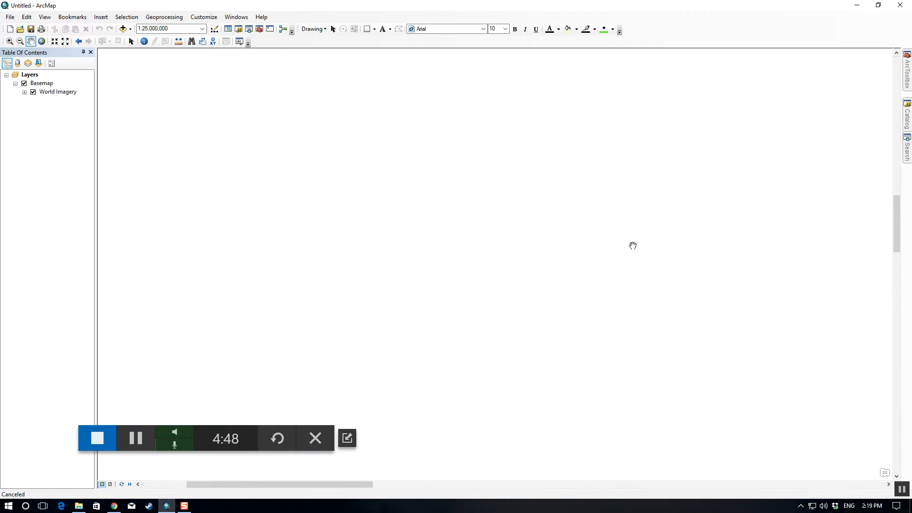
{"action": "scroll", "coordinate": [638, 263], "scroll_direction": "up", "scroll_amount": 1}
{"action": "left_click_drag", "start_coordinate": [745, 262], "coordinate": [392, 257]}
{"action": "left_click_drag", "start_coordinate": [728, 244], "coordinate": [364, 226]}
{"action": "left_click_drag", "start_coordinate": [548, 228], "coordinate": [303, 217]}
{"action": "left_click_drag", "start_coordinate": [569, 216], "coordinate": [267, 209]}
{"action": "left_click_drag", "start_coordinate": [758, 180], "coordinate": [501, 190]}
{"action": "scroll", "coordinate": [501, 189], "scroll_direction": "down", "scroll_amount": 7}
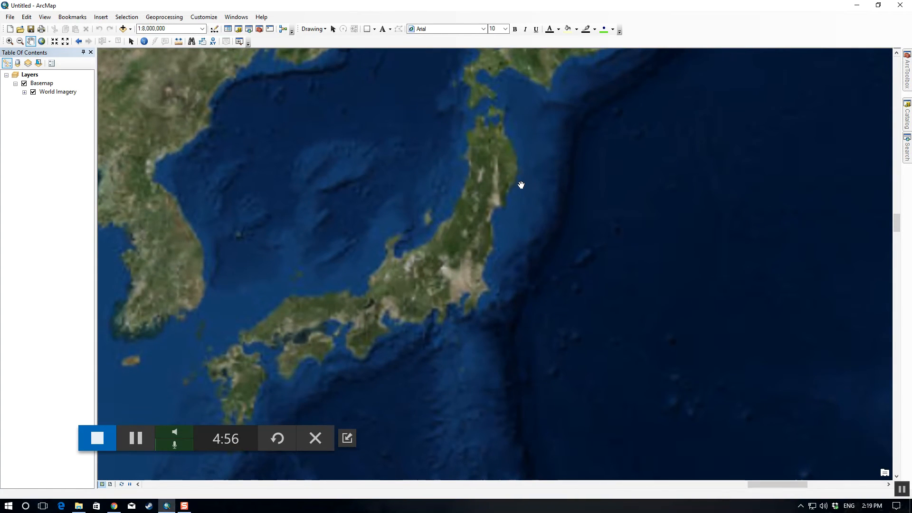
Step: Browse for data to add from E:\Dropbox\_Forum\GIS, opening the ASTER DEM folder within world\Japan
{"action": "left_click", "coordinate": [130, 29]}
{"action": "left_click", "coordinate": [144, 40]}
{"action": "left_click", "coordinate": [438, 191]}
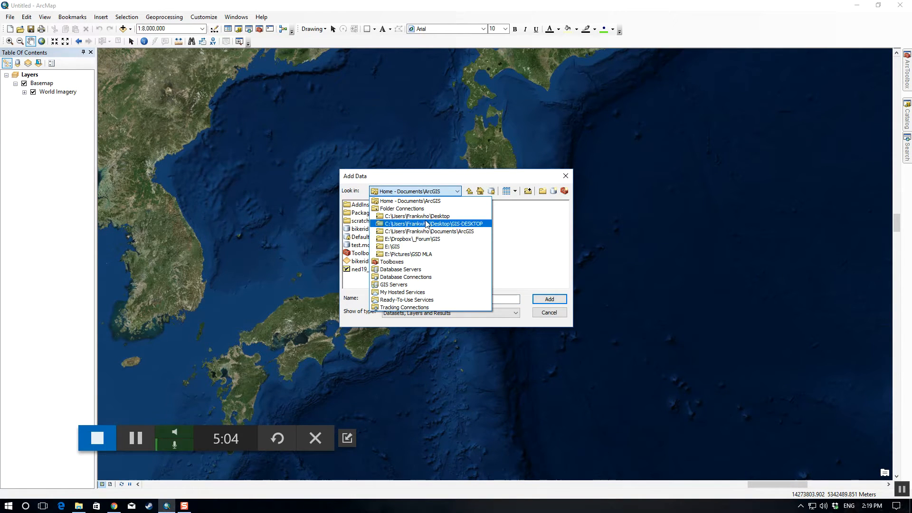
{"action": "left_click", "coordinate": [380, 239]}
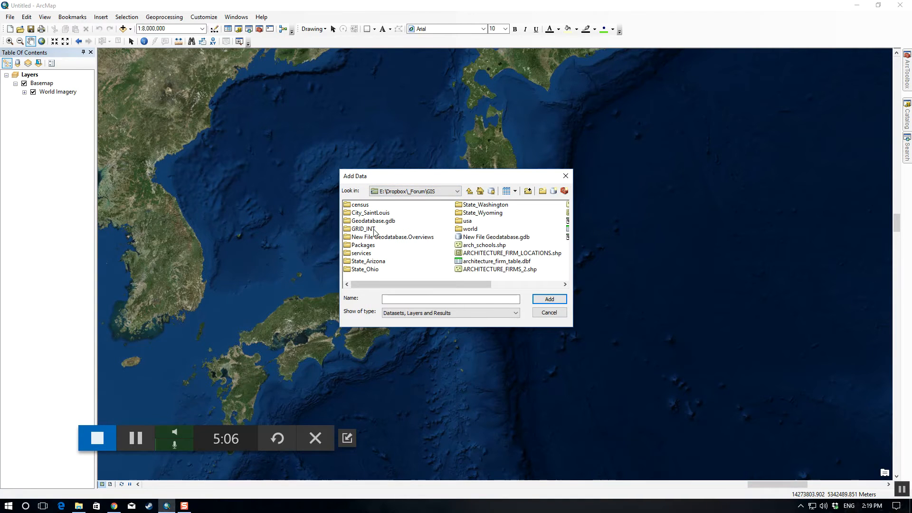
{"action": "double_click", "coordinate": [468, 229]}
{"action": "double_click", "coordinate": [369, 229]}
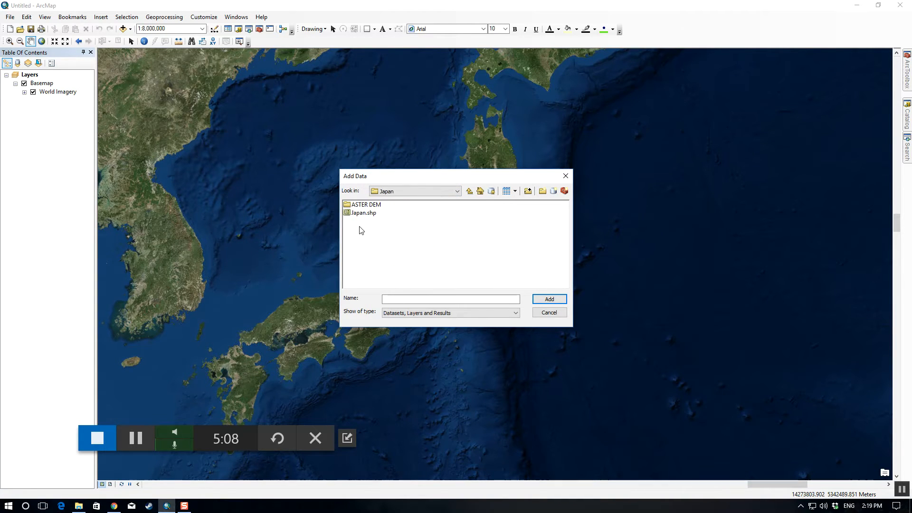
{"action": "double_click", "coordinate": [368, 205]}
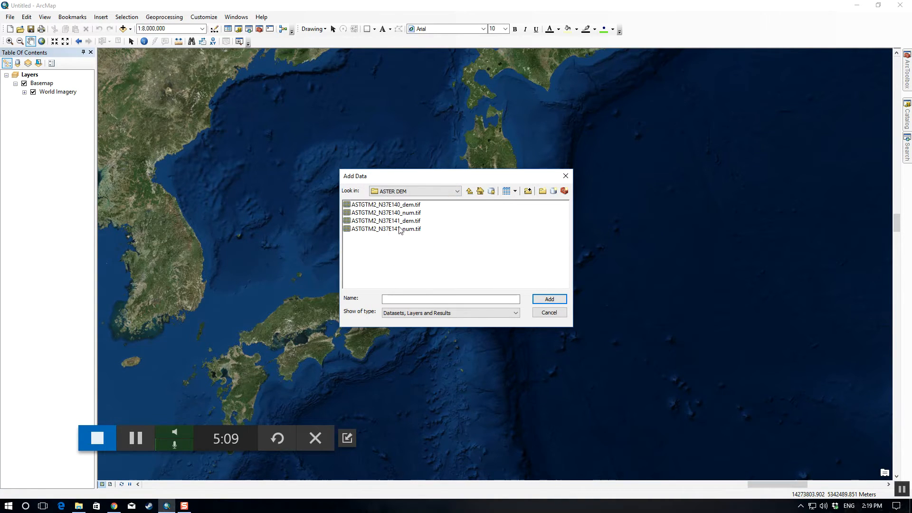
Step: Add ASTGTM2_N37E140_dem.tif and ASTGTM2_N37E141_dem.tif to the map, building raster pyramids
{"action": "left_click", "coordinate": [414, 206]}
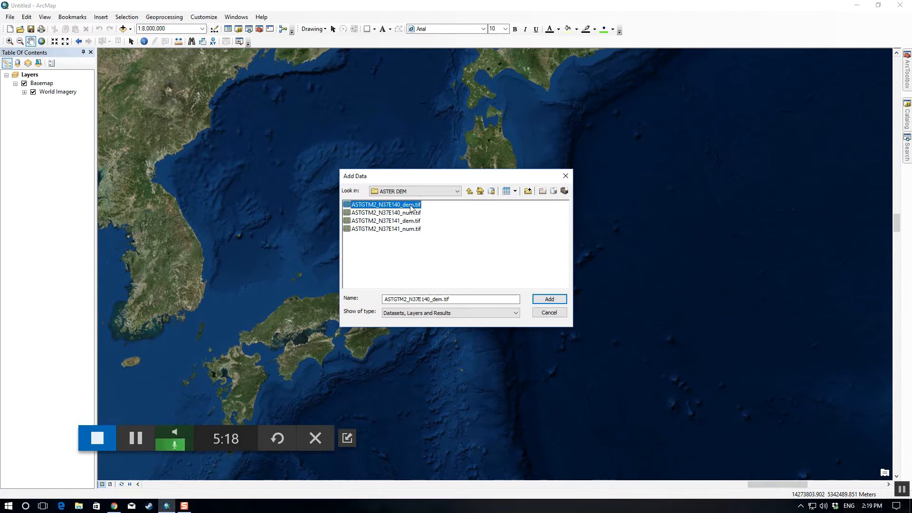
{"action": "left_click", "coordinate": [411, 221], "text": "ctrl"}
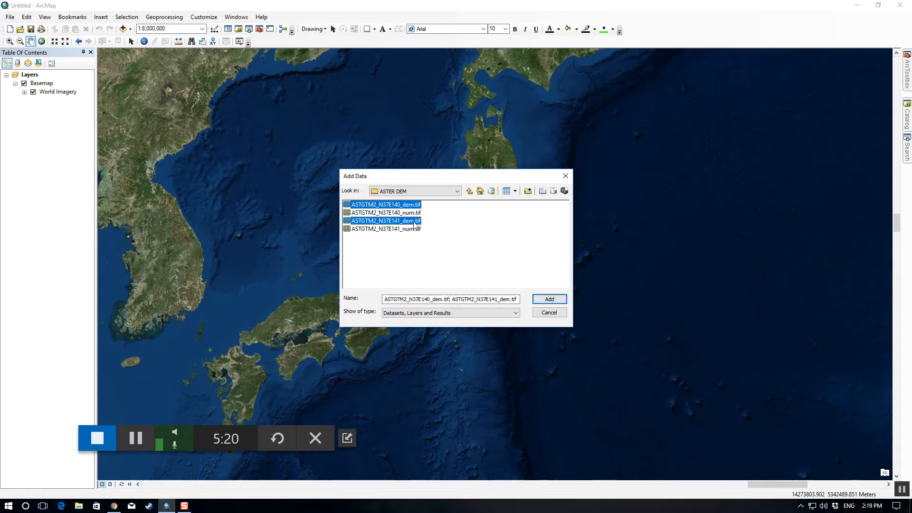
{"action": "left_click", "coordinate": [549, 299]}
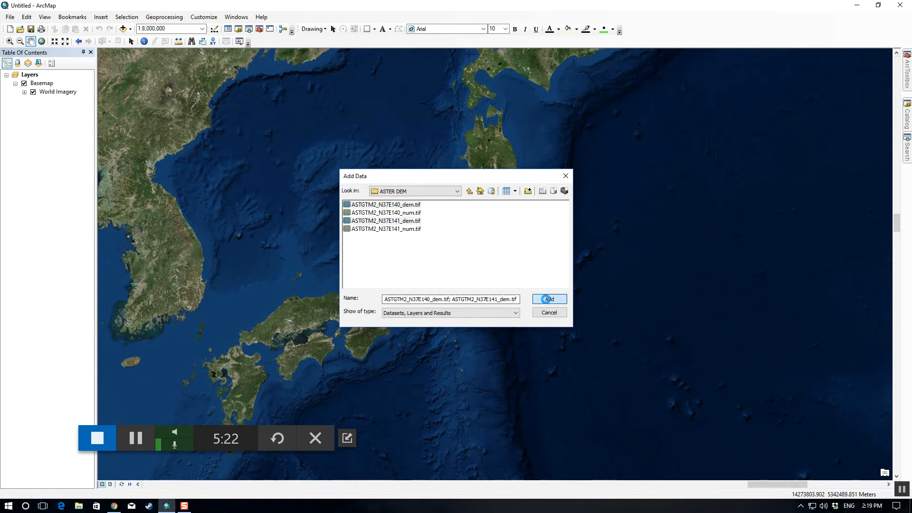
{"action": "left_click", "coordinate": [444, 240]}
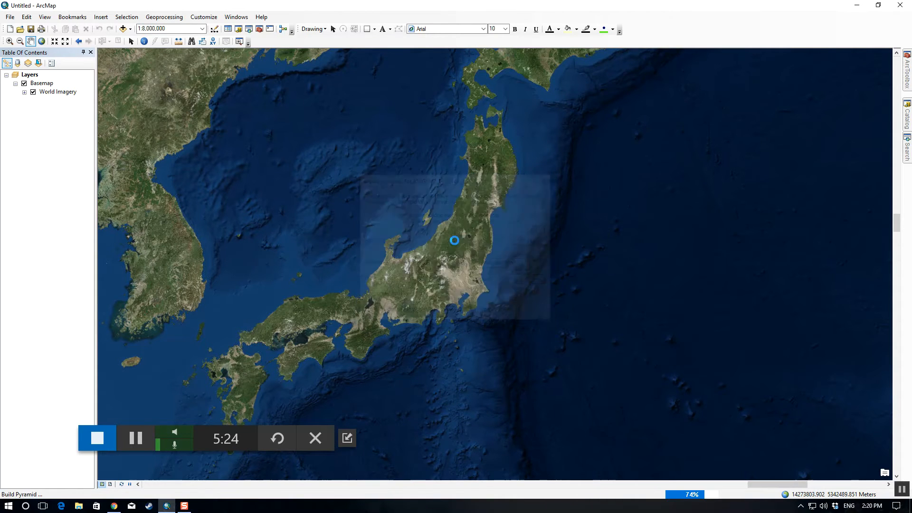
{"action": "left_click", "coordinate": [441, 244]}
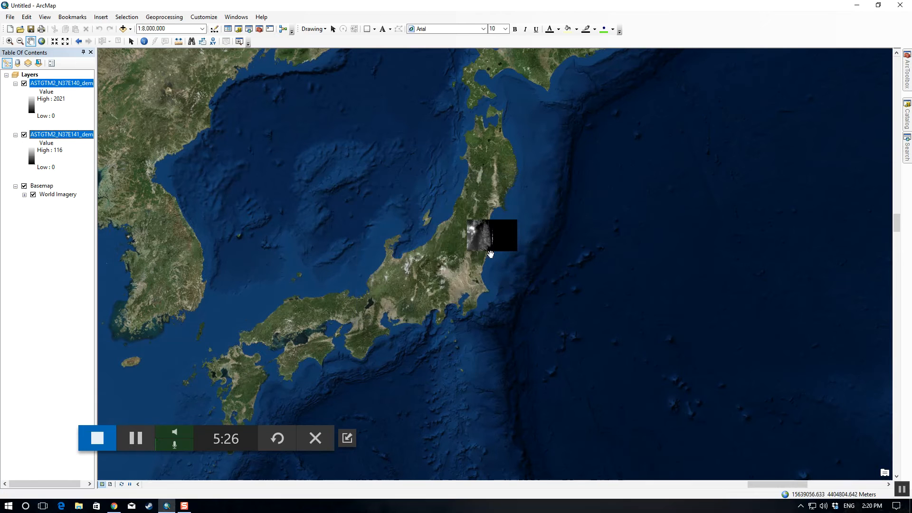
Step: Collapse the legends of both DEM layers and hide ASTGTM2_N37E140_dem.tif to inspect the Fukushima coast
{"action": "scroll", "coordinate": [499, 241], "scroll_direction": "up", "scroll_amount": 2}
{"action": "scroll", "coordinate": [500, 242], "scroll_direction": "down", "scroll_amount": 10}
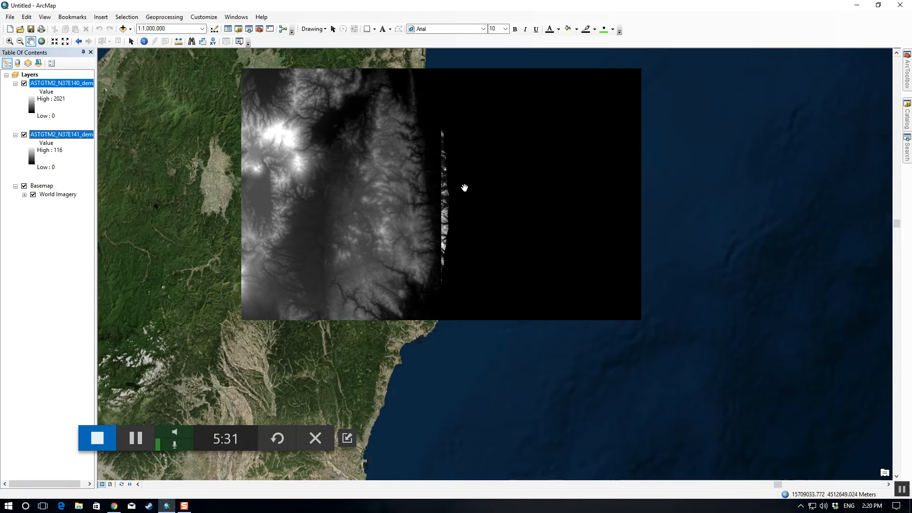
{"action": "left_click_drag", "start_coordinate": [465, 188], "coordinate": [474, 247]}
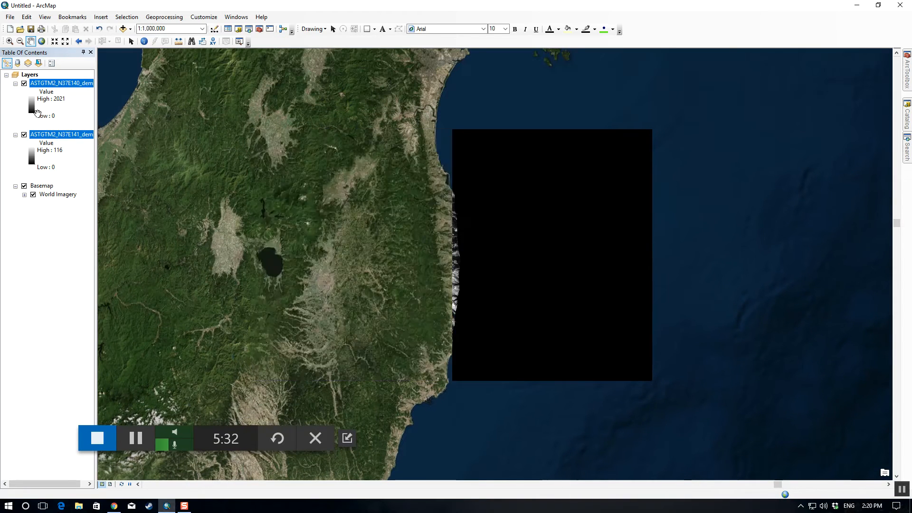
{"action": "left_click", "coordinate": [15, 84]}
{"action": "left_click", "coordinate": [16, 92]}
{"action": "left_click", "coordinate": [24, 83]}
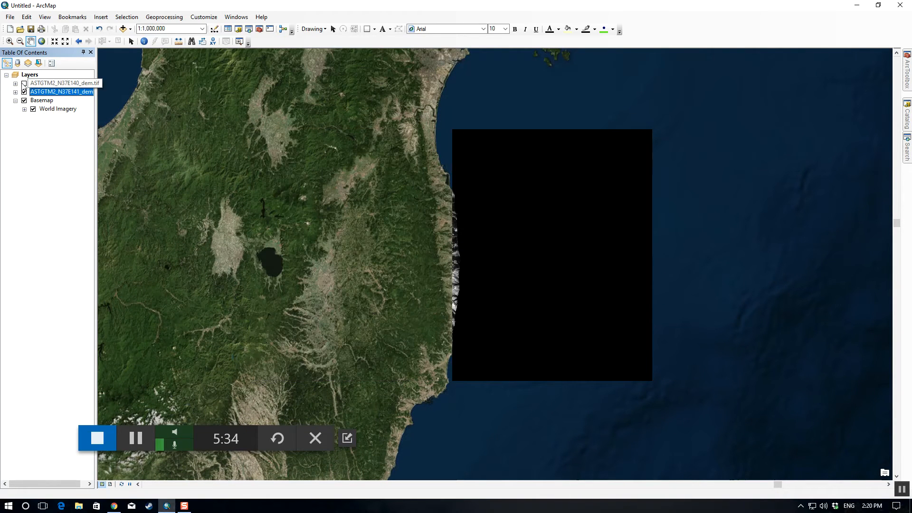
Step: Toggle the ASTGTM2_N37E141_dem.tif layer off and on, and show ASTGTM2_N37E140_dem.tif again to compare both tiles
{"action": "left_click", "coordinate": [25, 91]}
{"action": "left_click", "coordinate": [25, 91]}
{"action": "left_click", "coordinate": [24, 83]}
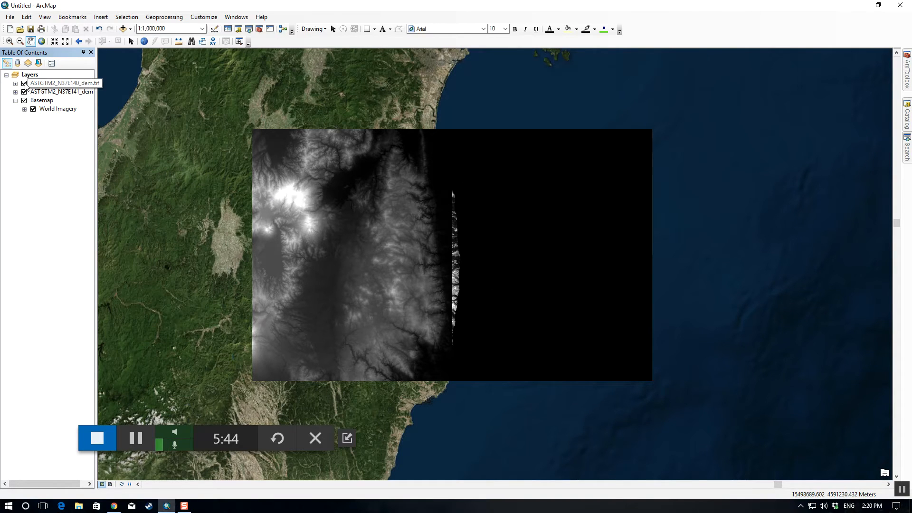
Step: Remove both ASTER DEM layers from the map, leaving only the basemap
{"action": "left_click", "coordinate": [50, 85]}
{"action": "left_click", "coordinate": [60, 92], "text": "ctrl"}
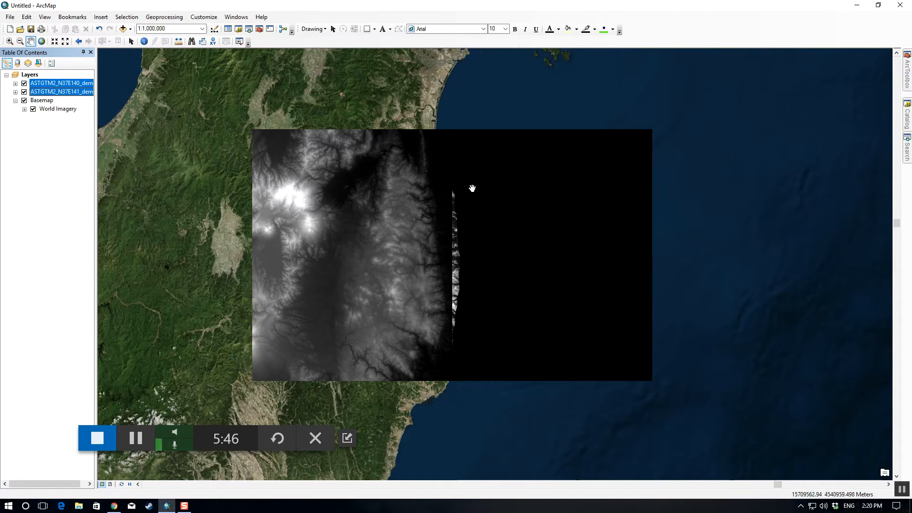
{"action": "left_click", "coordinate": [78, 92], "text": "ctrl"}
{"action": "right_click", "coordinate": [78, 92]}
{"action": "left_click", "coordinate": [95, 106]}
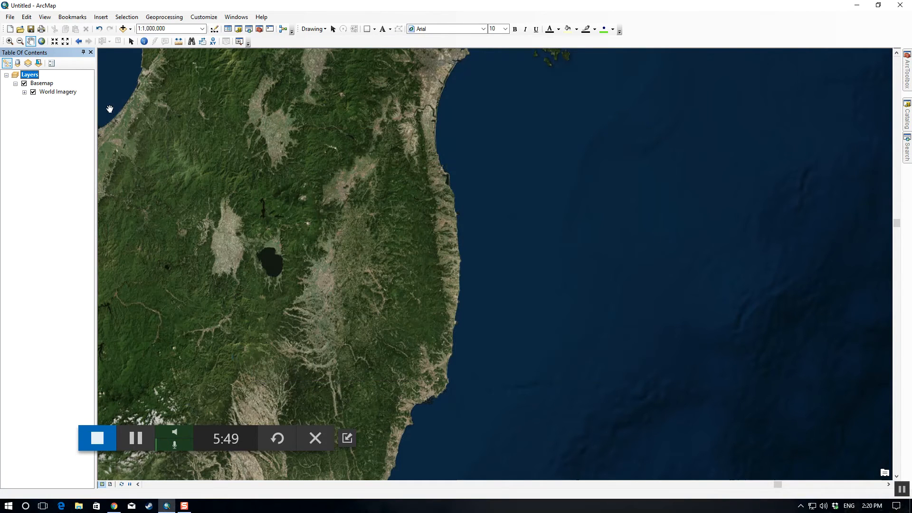
Step: Open the Create Mosaic Dataset tool from the Mosaic Dataset toolset under Data Management Tools, Raster
{"action": "left_click", "coordinate": [906, 76]}
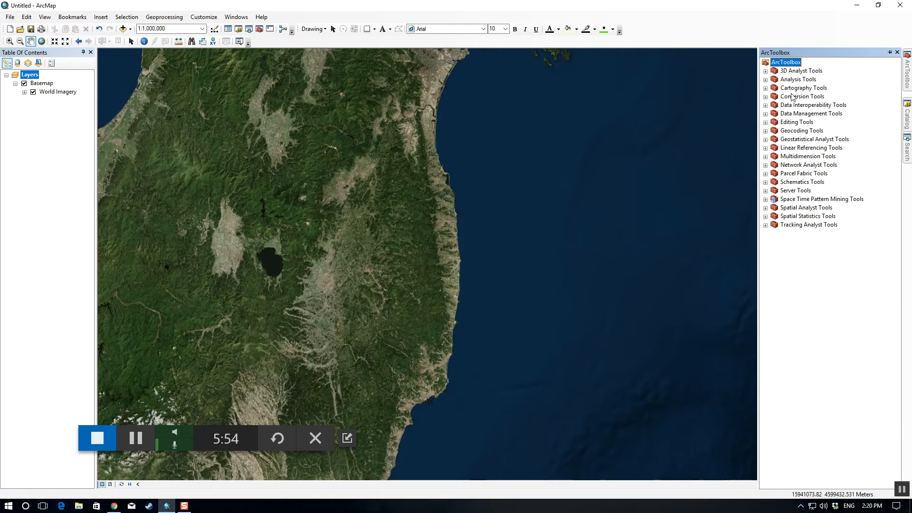
{"action": "left_click", "coordinate": [765, 114]}
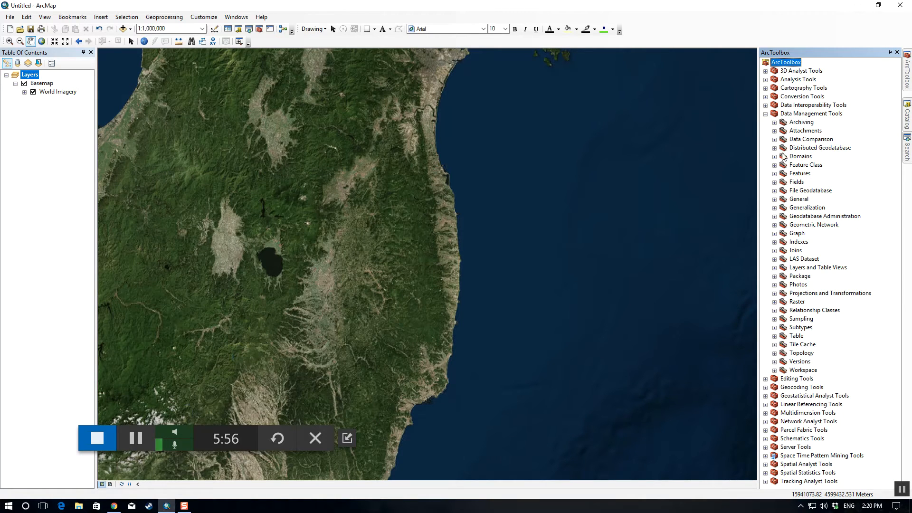
{"action": "left_click", "coordinate": [774, 302]}
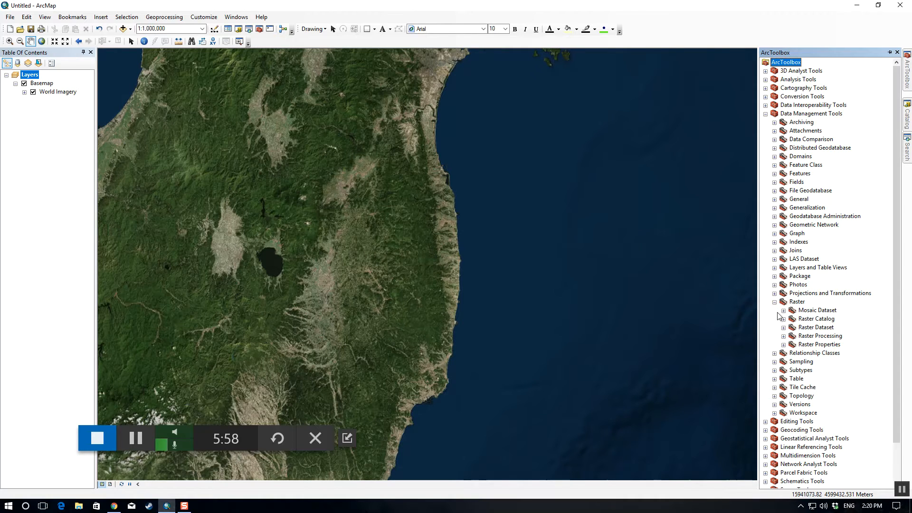
{"action": "left_click", "coordinate": [783, 311]}
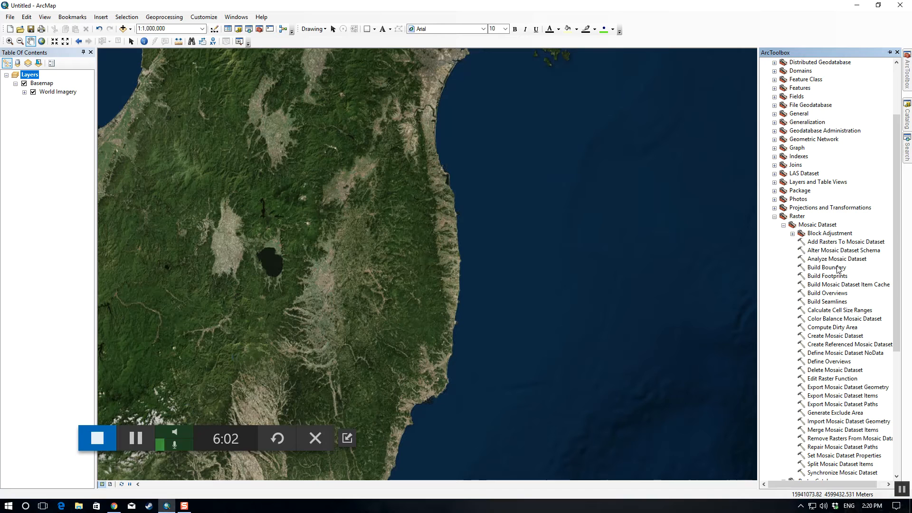
{"action": "left_click", "coordinate": [826, 338]}
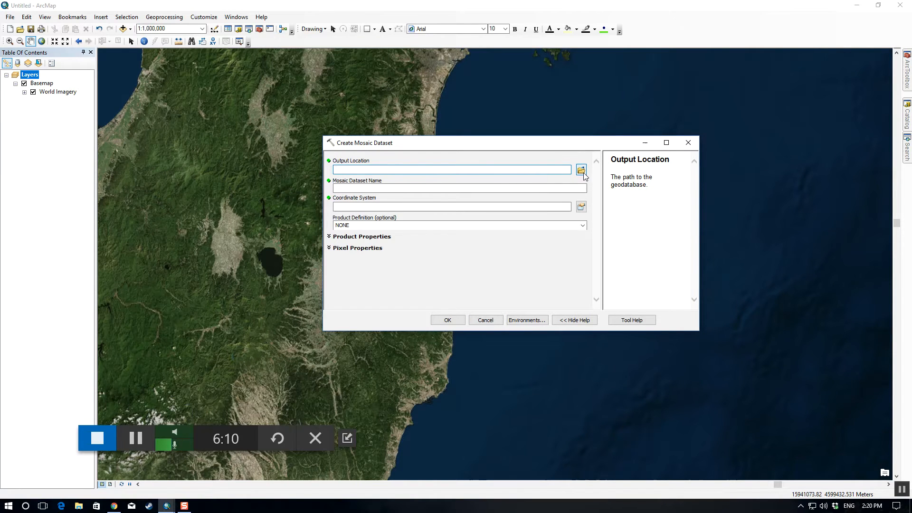
{"action": "left_click", "coordinate": [582, 172]}
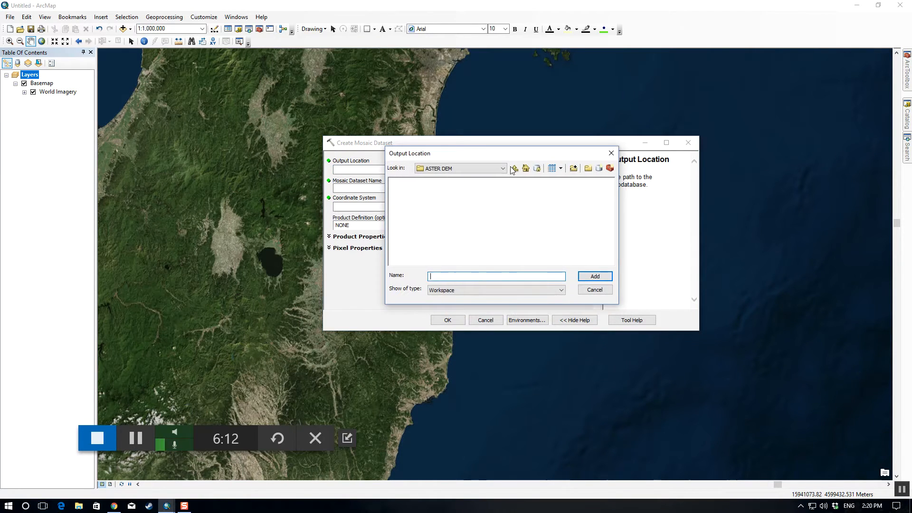
{"action": "left_click", "coordinate": [502, 168]}
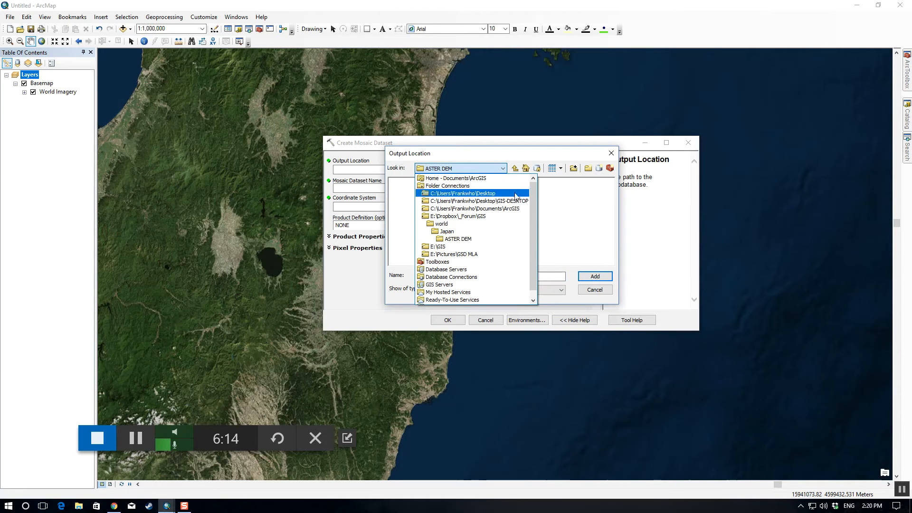
{"action": "left_click", "coordinate": [496, 209]}
{"action": "left_click", "coordinate": [413, 215]}
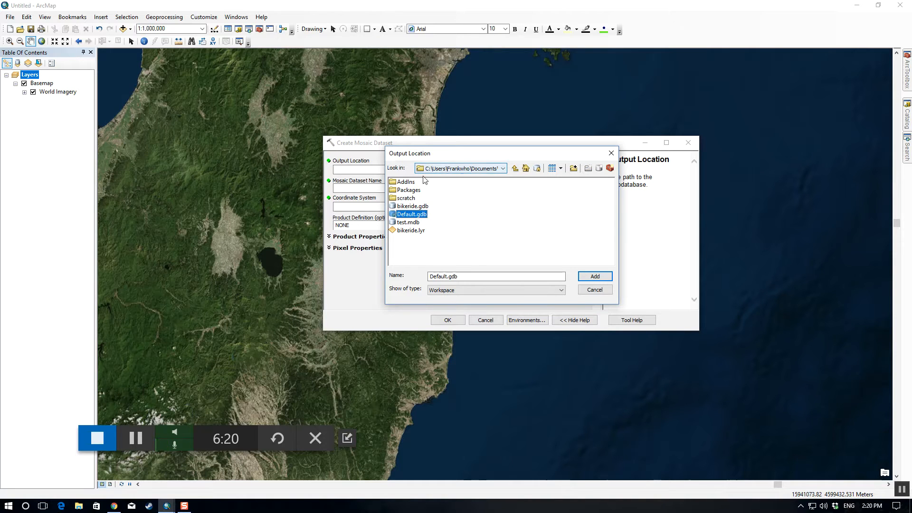
{"action": "left_click", "coordinate": [473, 171]}
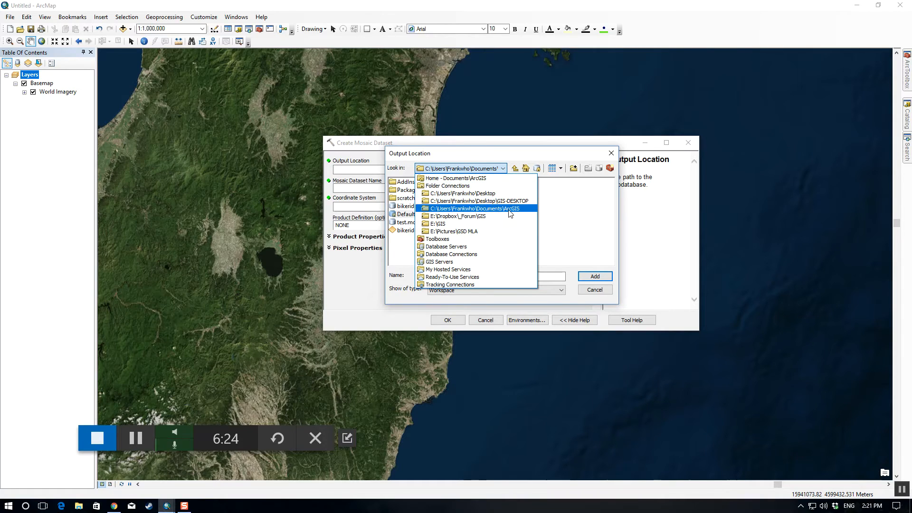
{"action": "left_click", "coordinate": [505, 178]}
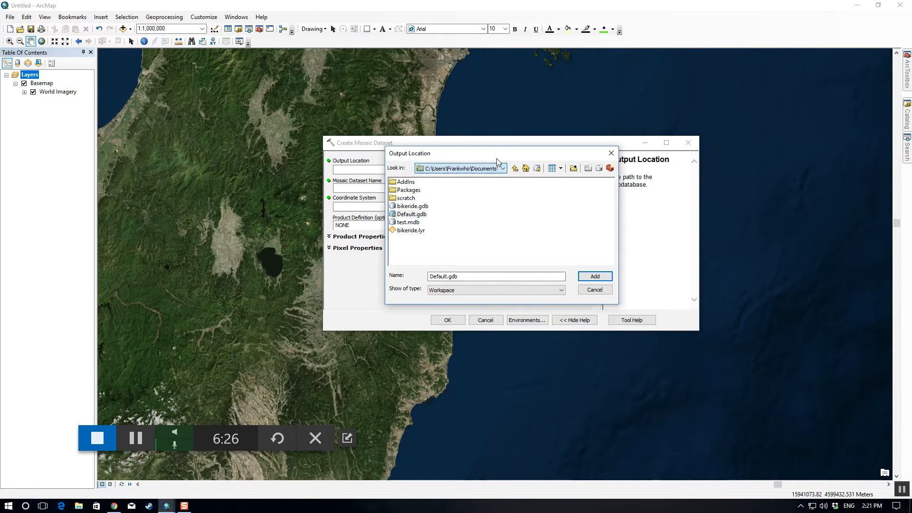
{"action": "left_click", "coordinate": [421, 214]}
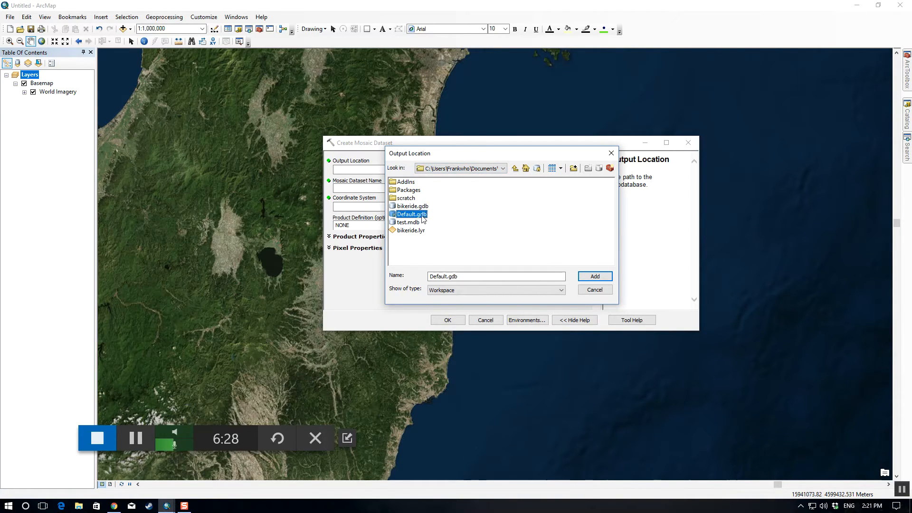
{"action": "left_click", "coordinate": [596, 291]}
{"action": "left_click", "coordinate": [475, 320]}
Step: Create a new personal geodatabase named Japan in the E:\Dropbox\_Forum\GIS folder connection
{"action": "left_click", "coordinate": [906, 114]}
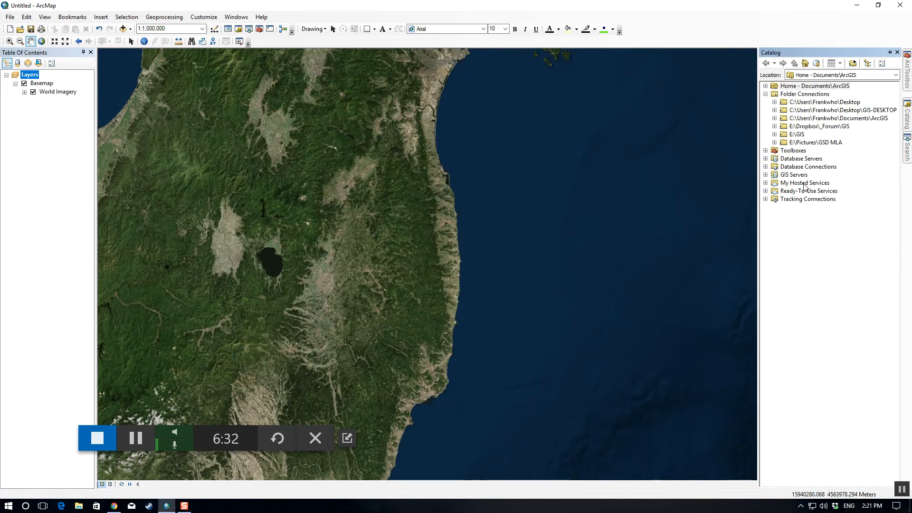
{"action": "left_click", "coordinate": [774, 127]}
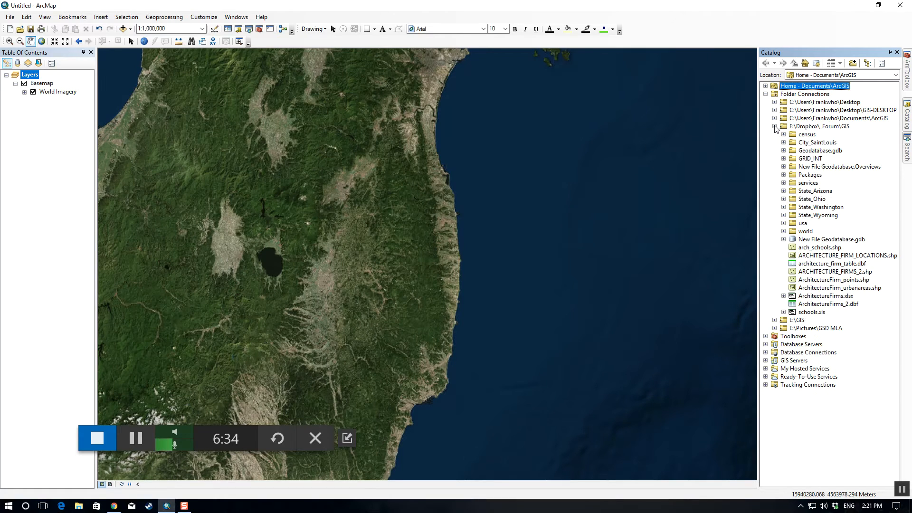
{"action": "left_click", "coordinate": [833, 127]}
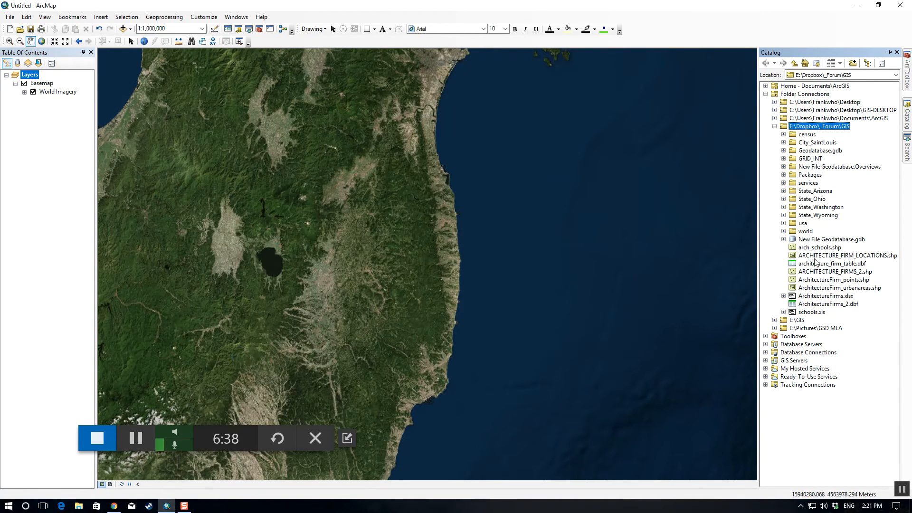
{"action": "right_click", "coordinate": [826, 126]}
{"action": "mouse_move", "coordinate": [875, 188]}
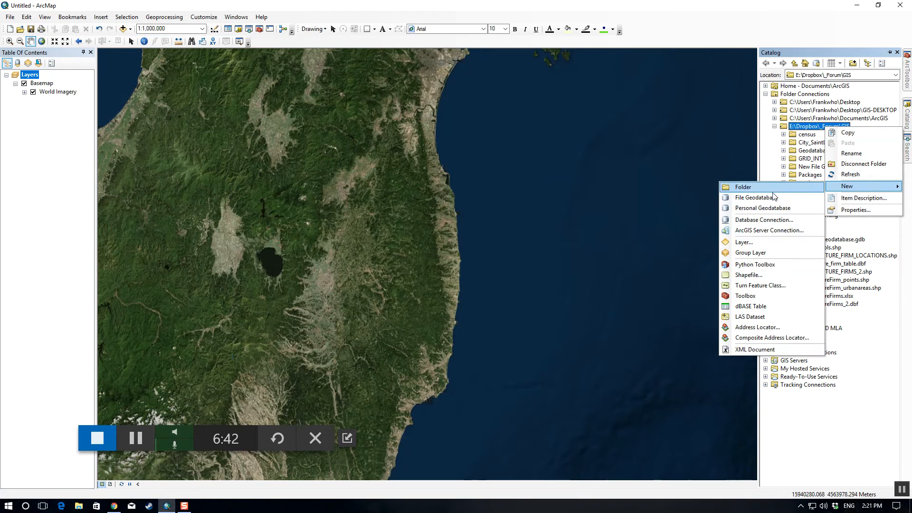
{"action": "left_click", "coordinate": [752, 210]}
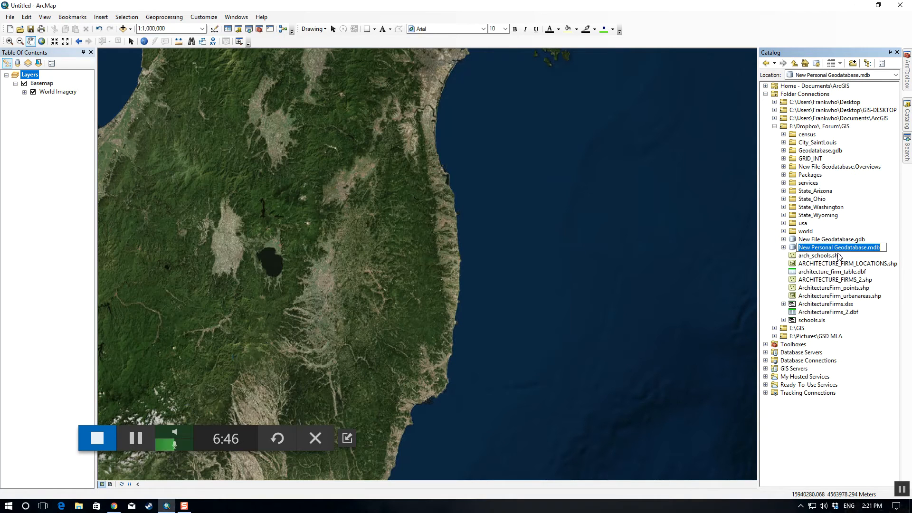
{"action": "type", "text": "Japan"}
{"action": "key", "text": "Return"}
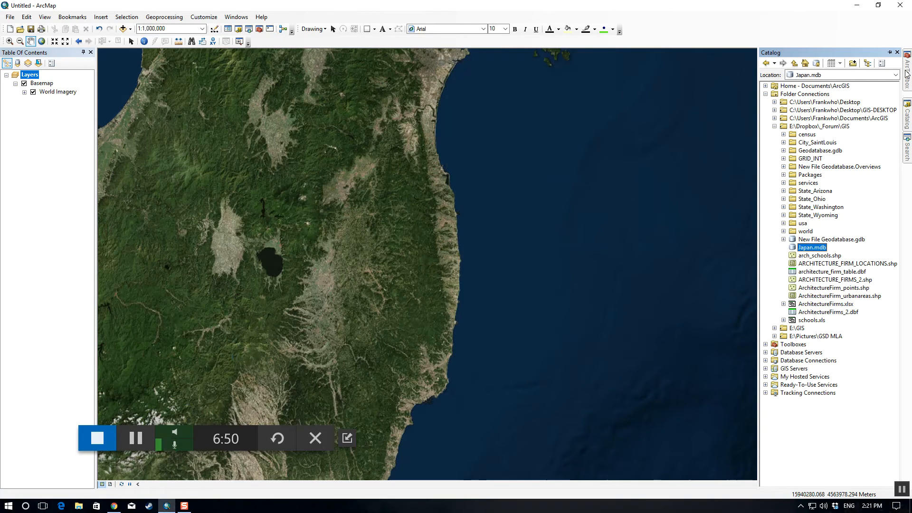
Step: In a new Create Mosaic Dataset run, set the output location to E:\Dropbox\_Forum\GIS\Japan.mdb and name the dataset Japan_DEM
{"action": "mouse_move", "coordinate": [904, 85]}
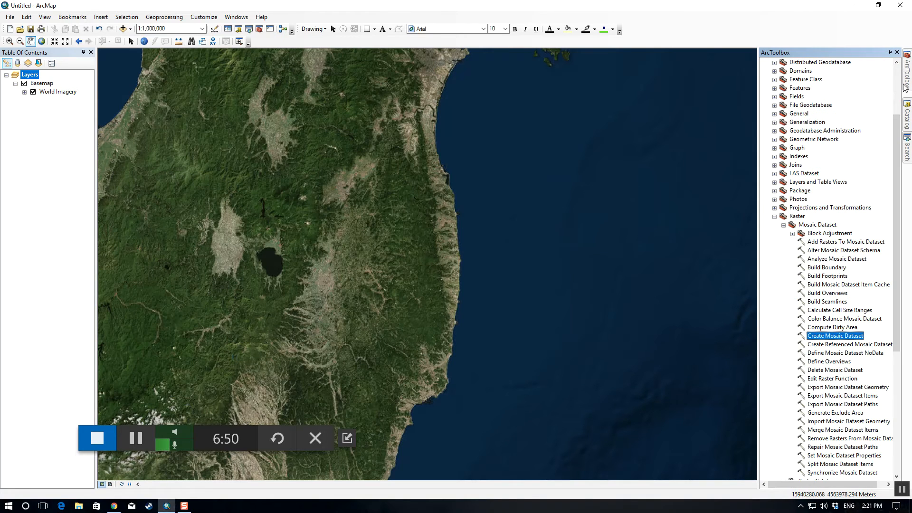
{"action": "double_click", "coordinate": [837, 336]}
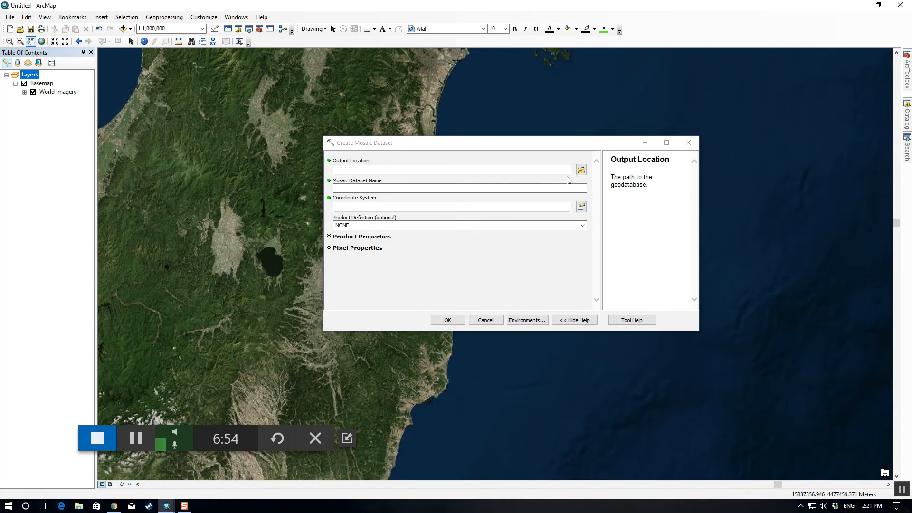
{"action": "left_click", "coordinate": [581, 169]}
{"action": "left_click", "coordinate": [499, 177]}
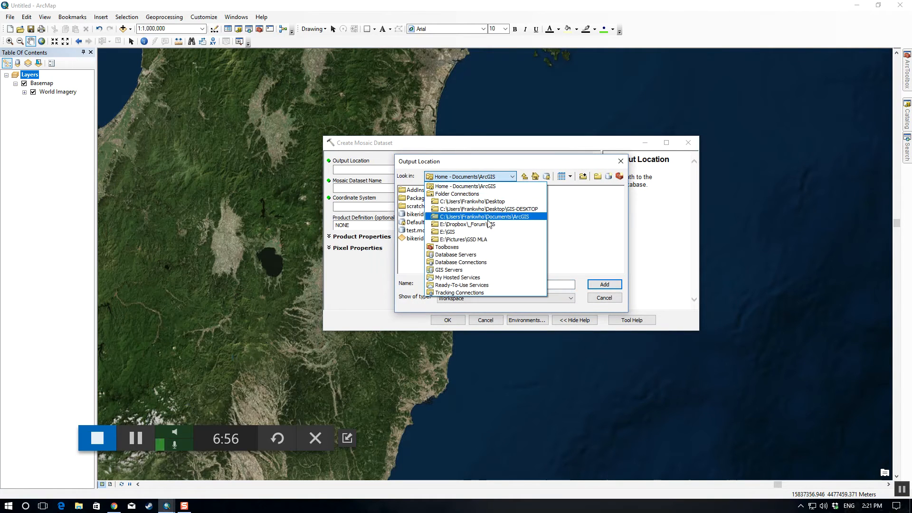
{"action": "left_click", "coordinate": [498, 225]}
{"action": "double_click", "coordinate": [509, 215]}
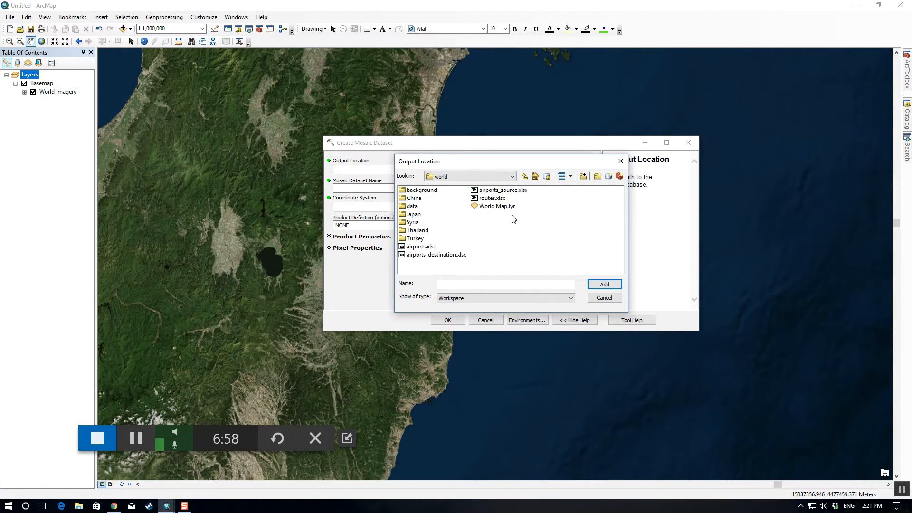
{"action": "double_click", "coordinate": [409, 215]}
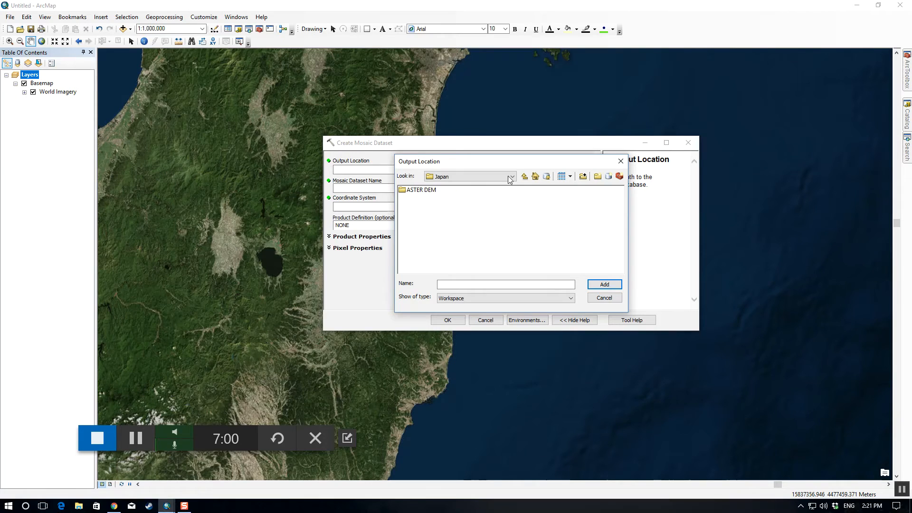
{"action": "left_click", "coordinate": [525, 177]}
{"action": "left_click", "coordinate": [525, 177]}
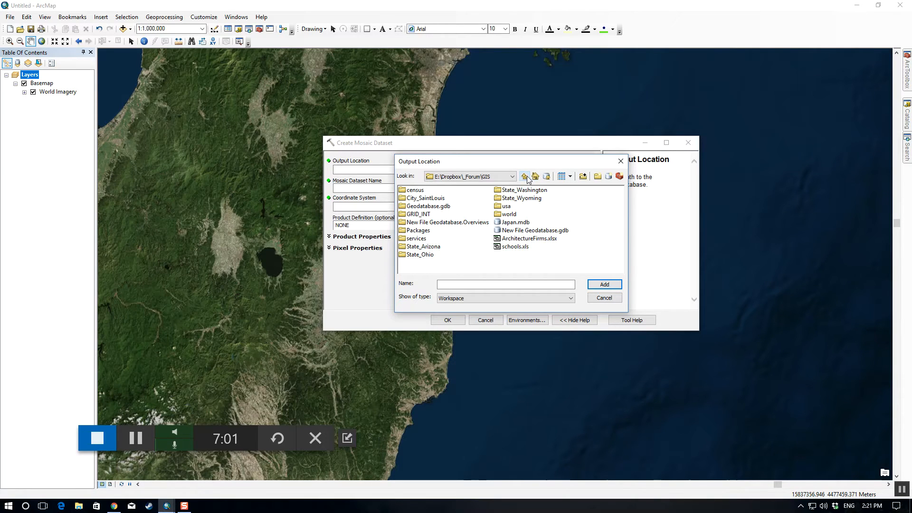
{"action": "left_click", "coordinate": [512, 223]}
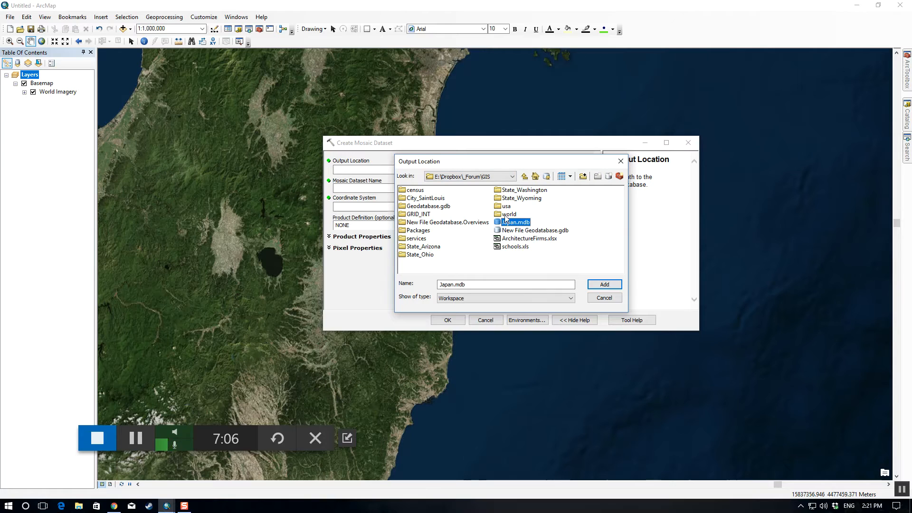
{"action": "left_click", "coordinate": [607, 283]}
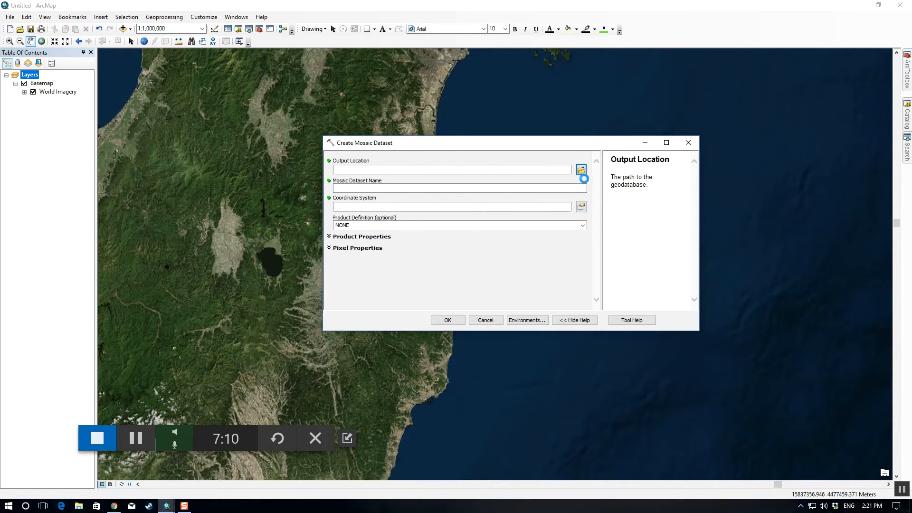
{"action": "left_click", "coordinate": [535, 189]}
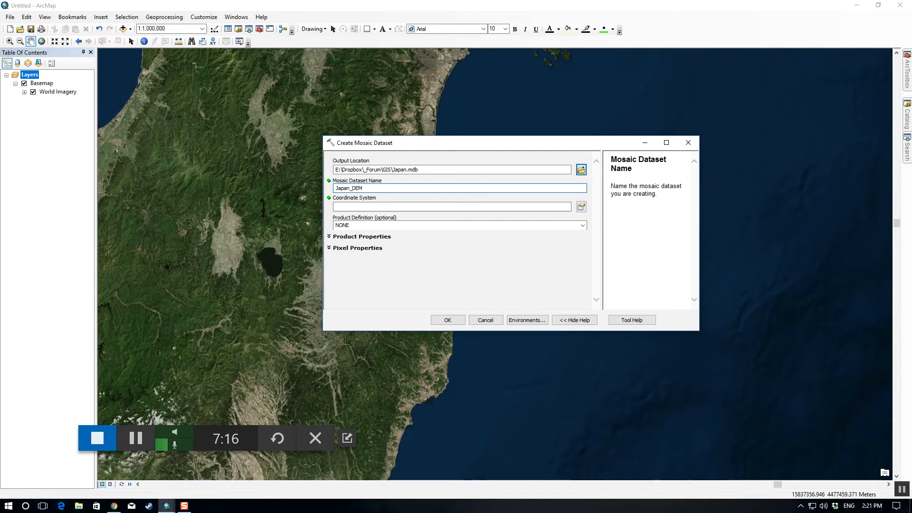
Step: Set the coordinate system to WGS_1984_Web_Mercator_Auxiliary_Sphere, taken from the map's layers, and create the Japan_DEM mosaic dataset
{"action": "left_click", "coordinate": [554, 206]}
{"action": "left_click", "coordinate": [581, 207]}
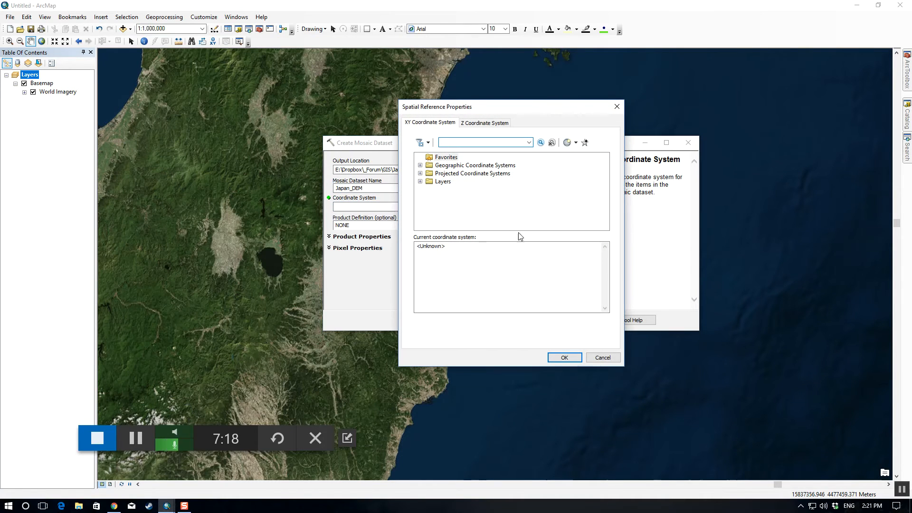
{"action": "left_click", "coordinate": [420, 181]}
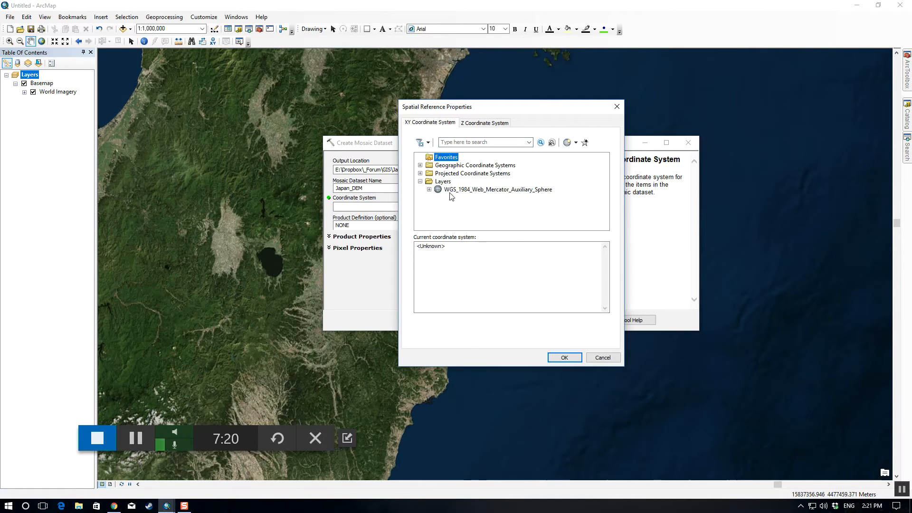
{"action": "left_click", "coordinate": [429, 189]}
{"action": "left_click", "coordinate": [420, 173]}
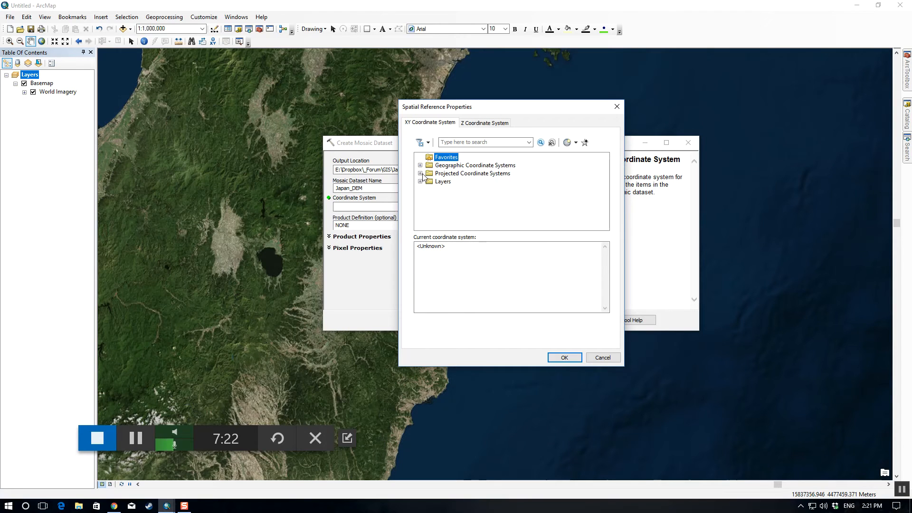
{"action": "left_click", "coordinate": [444, 181]}
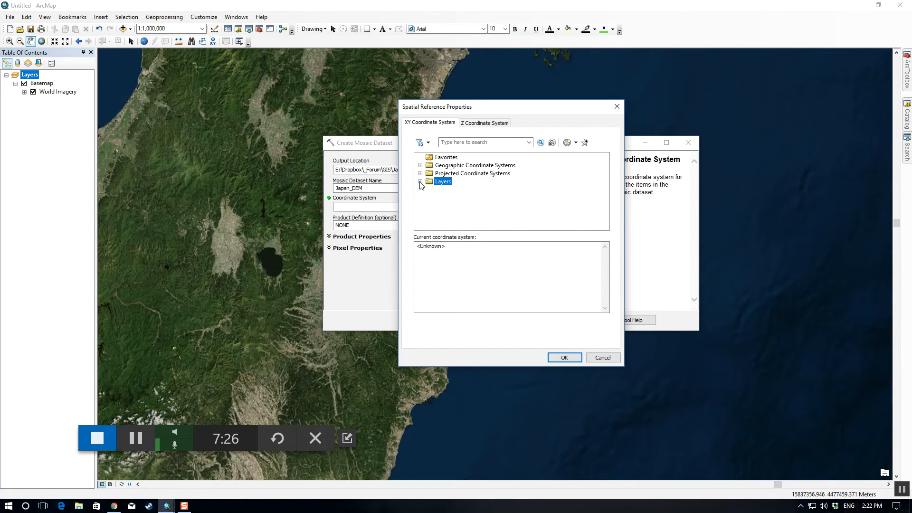
{"action": "mouse_move", "coordinate": [407, 102]}
{"action": "left_mouse_down"}
{"action": "mouse_move", "coordinate": [431, 180]}
{"action": "mouse_move", "coordinate": [506, 122]}
{"action": "mouse_move", "coordinate": [398, 117]}
{"action": "left_mouse_up"}
{"action": "left_click", "coordinate": [411, 198]}
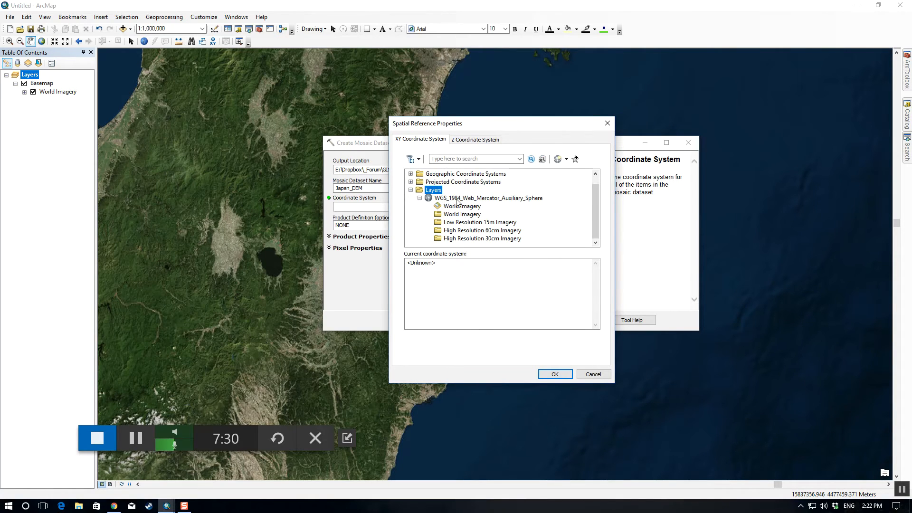
{"action": "left_click", "coordinate": [469, 199]}
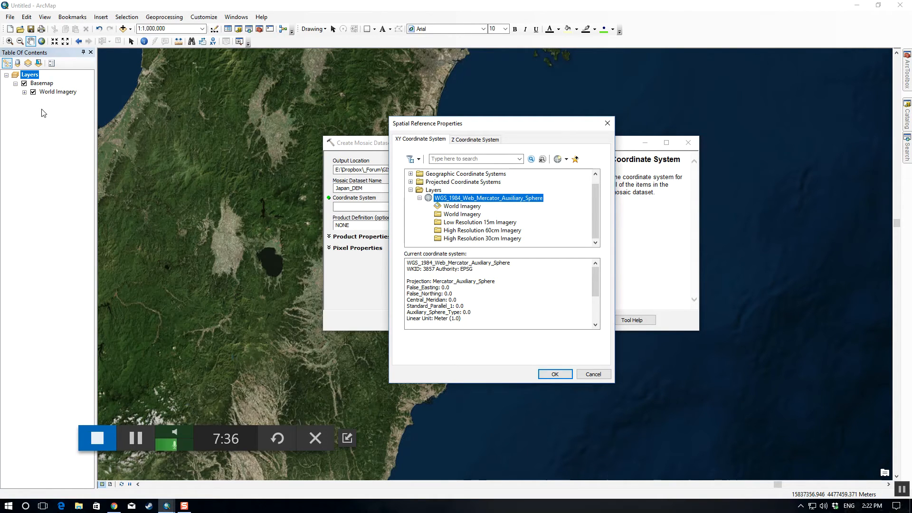
{"action": "left_click", "coordinate": [555, 375]}
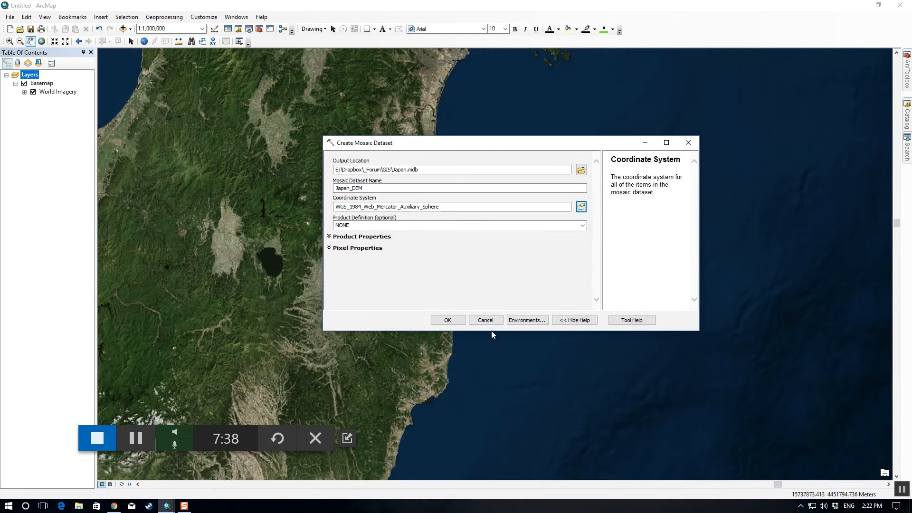
{"action": "left_click", "coordinate": [452, 320]}
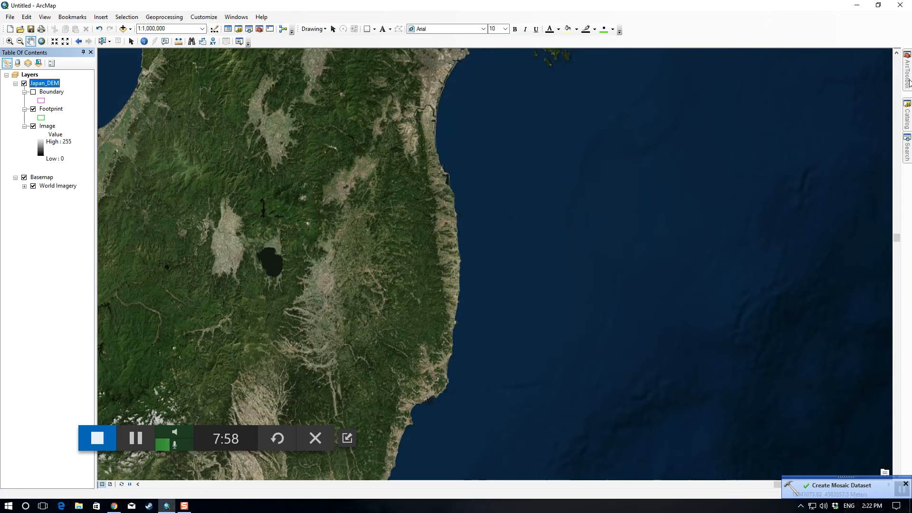
Step: Open the Add Rasters To Mosaic Dataset tool and assign the Japan_DEM layer as its mosaic dataset
{"action": "mouse_move", "coordinate": [908, 83]}
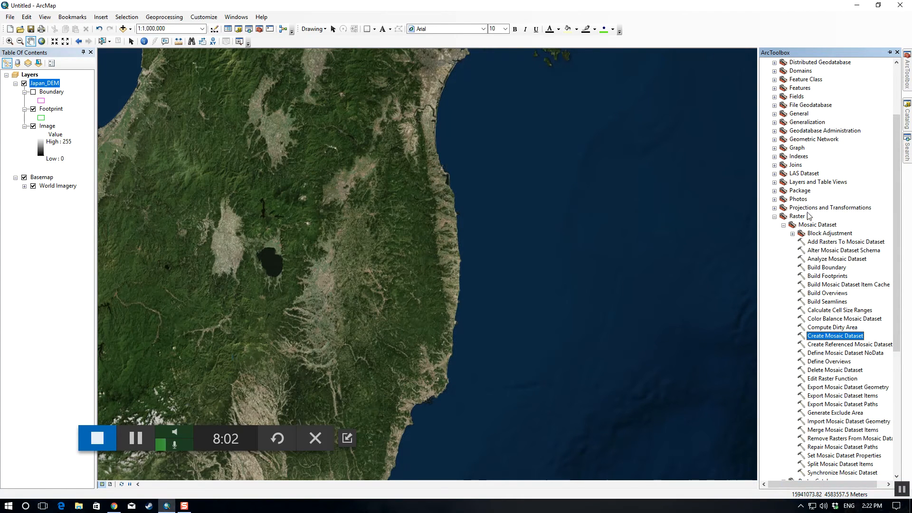
{"action": "left_click", "coordinate": [832, 243]}
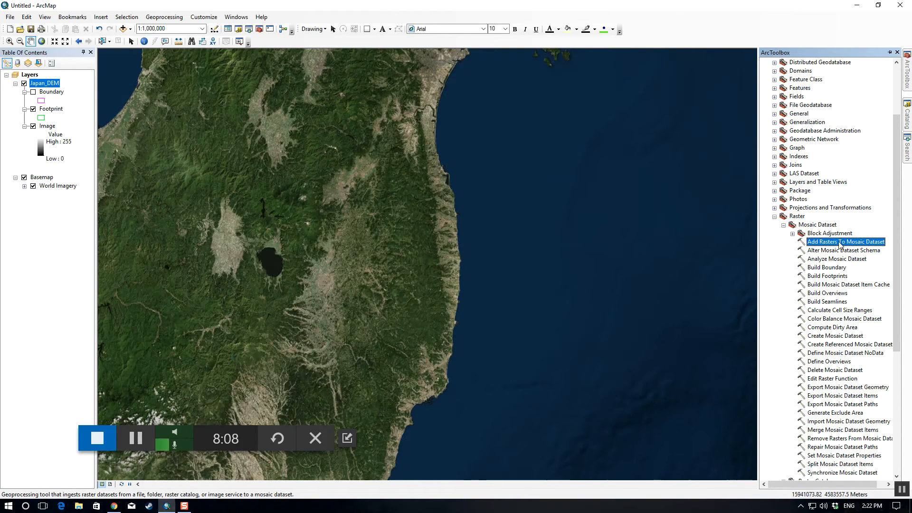
{"action": "double_click", "coordinate": [841, 242]}
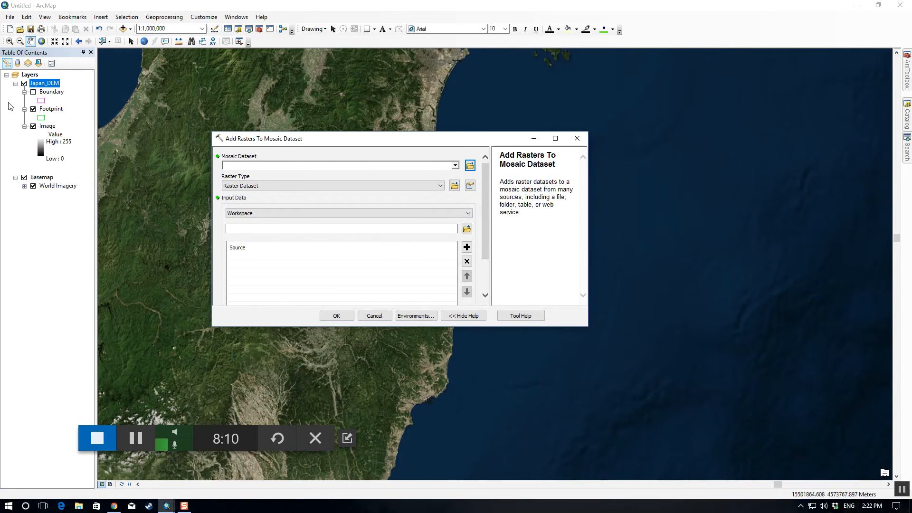
{"action": "left_click_drag", "start_coordinate": [41, 86], "coordinate": [257, 166]}
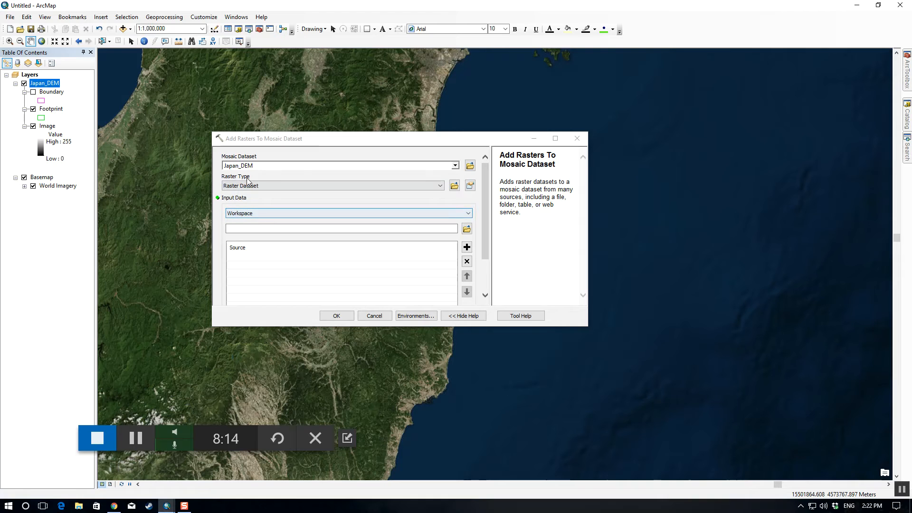
Step: Choose Raster Dataset as the raster type and Dataset as the input data type
{"action": "left_click", "coordinate": [279, 186]}
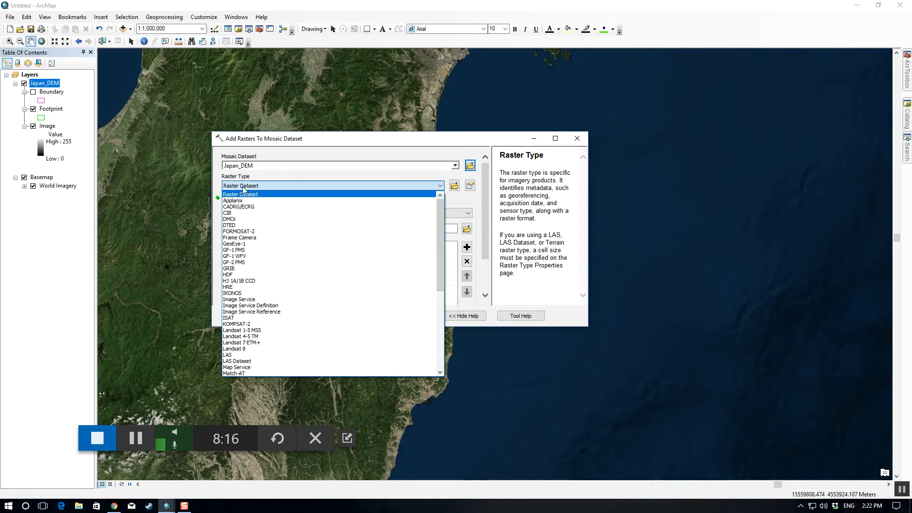
{"action": "left_click", "coordinate": [265, 195]}
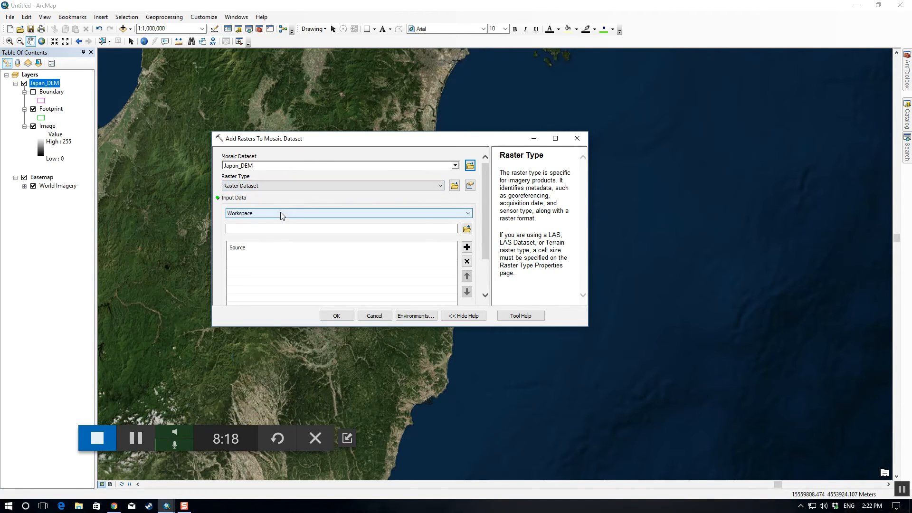
{"action": "left_click", "coordinate": [278, 213]}
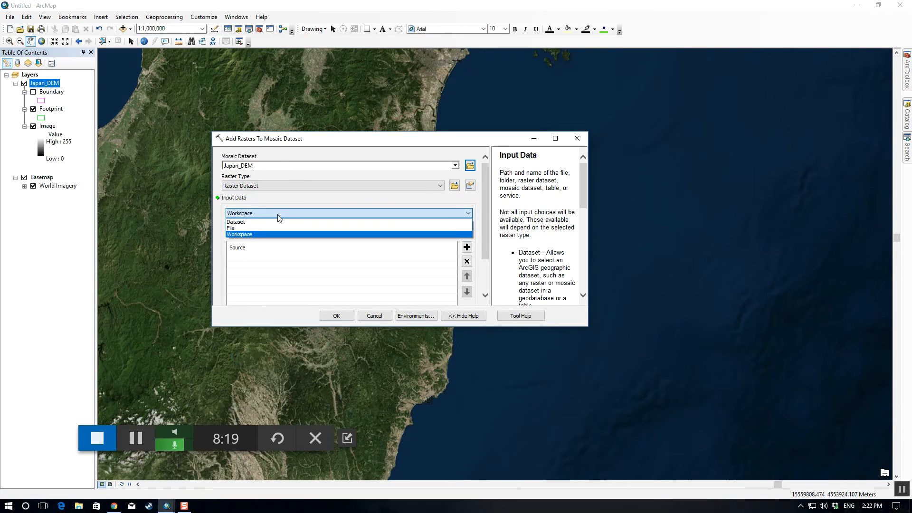
{"action": "left_click", "coordinate": [237, 223]}
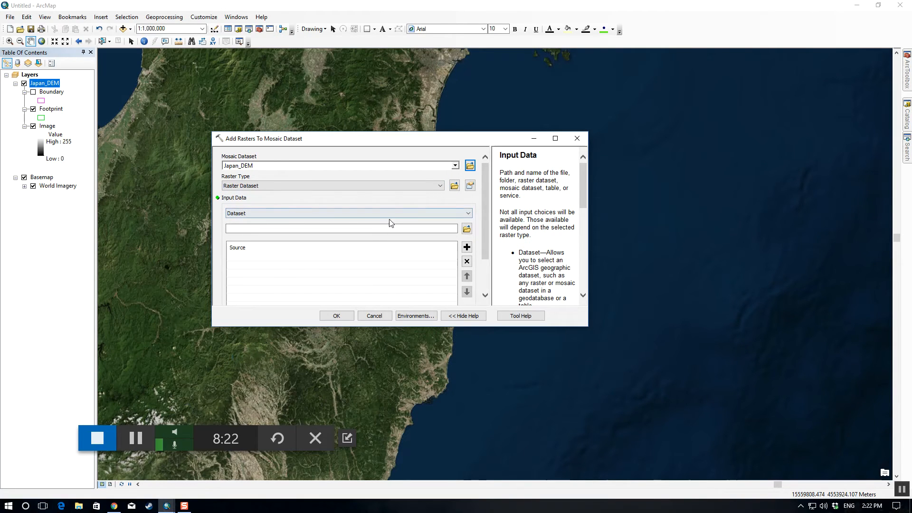
Step: Add ASTGTM2_N37E140_dem.tif and ASTGTM2_N37E141_dem.tif from the world\Japan\ASTER DEM folder as input data
{"action": "left_click", "coordinate": [468, 230]}
{"action": "left_click", "coordinate": [395, 202]}
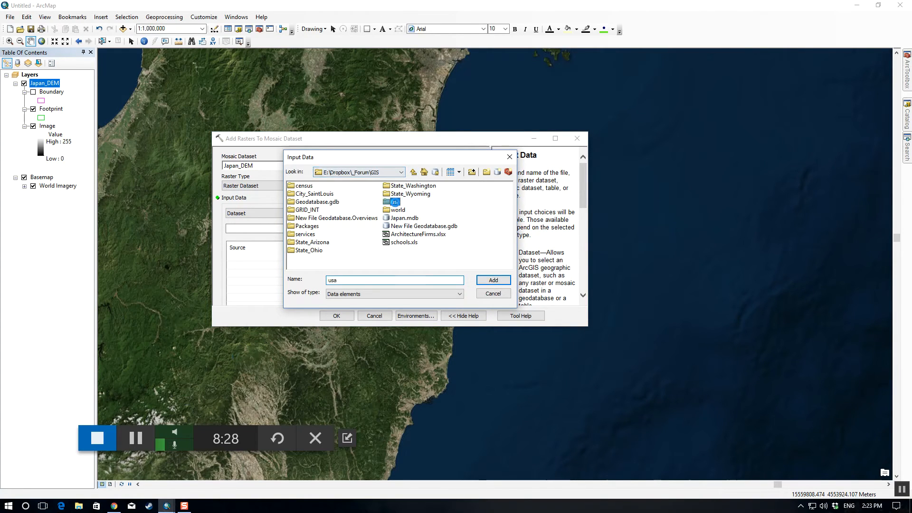
{"action": "double_click", "coordinate": [396, 203]}
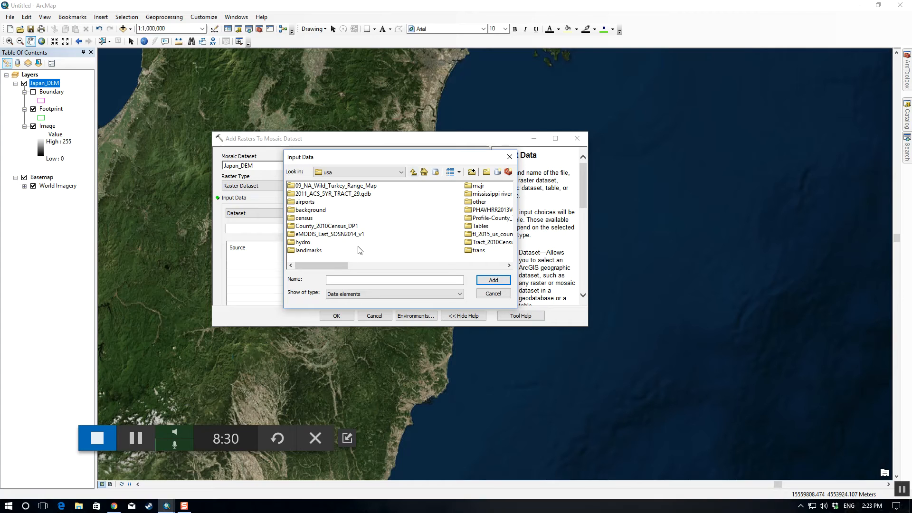
{"action": "left_click", "coordinate": [413, 172]}
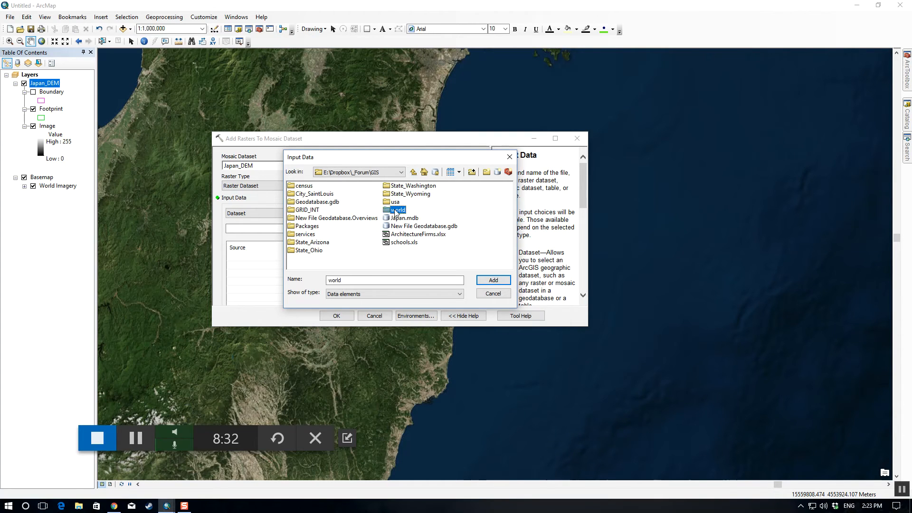
{"action": "double_click", "coordinate": [397, 209]}
{"action": "double_click", "coordinate": [304, 213]}
{"action": "double_click", "coordinate": [318, 189]}
{"action": "left_click", "coordinate": [356, 186]}
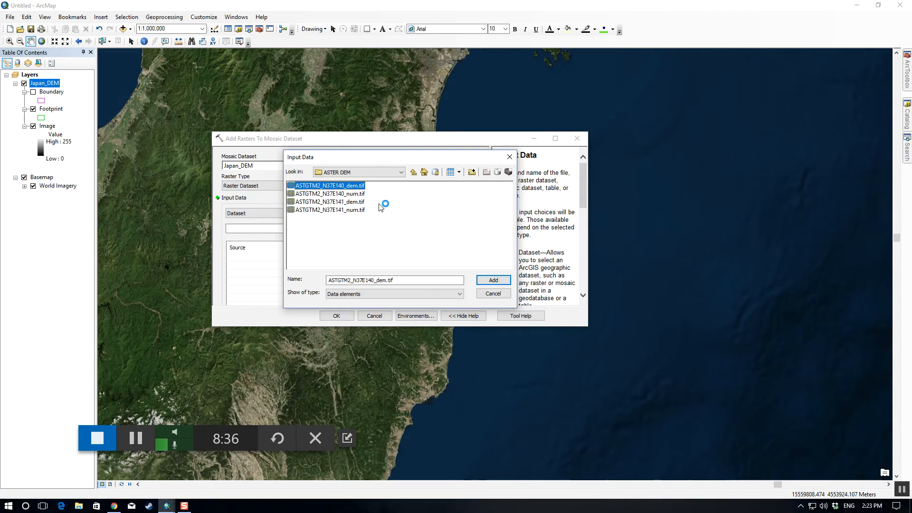
{"action": "left_click", "coordinate": [357, 203], "text": "ctrl"}
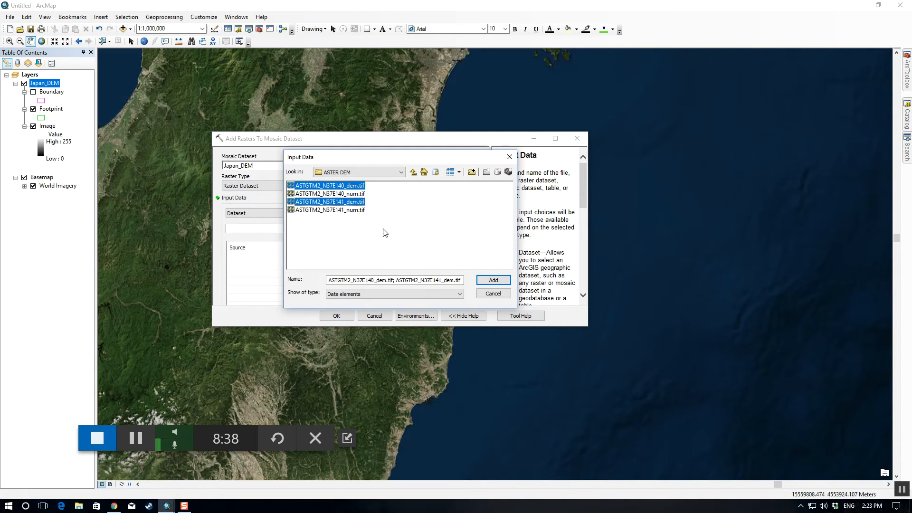
{"action": "left_click", "coordinate": [494, 280]}
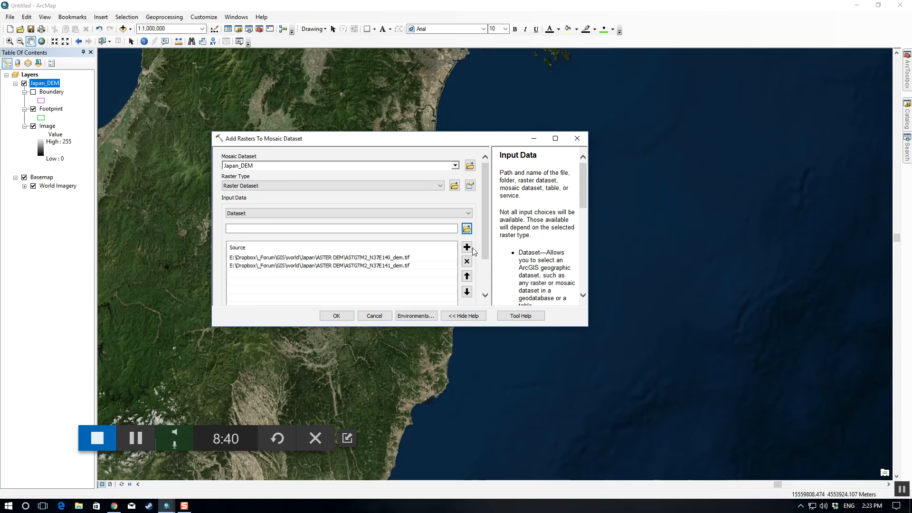
Step: Enable Update Overviews in the mosaic post-processing options and add the rasters to Japan_DEM
{"action": "scroll", "coordinate": [484, 272], "scroll_direction": "down", "scroll_amount": 2}
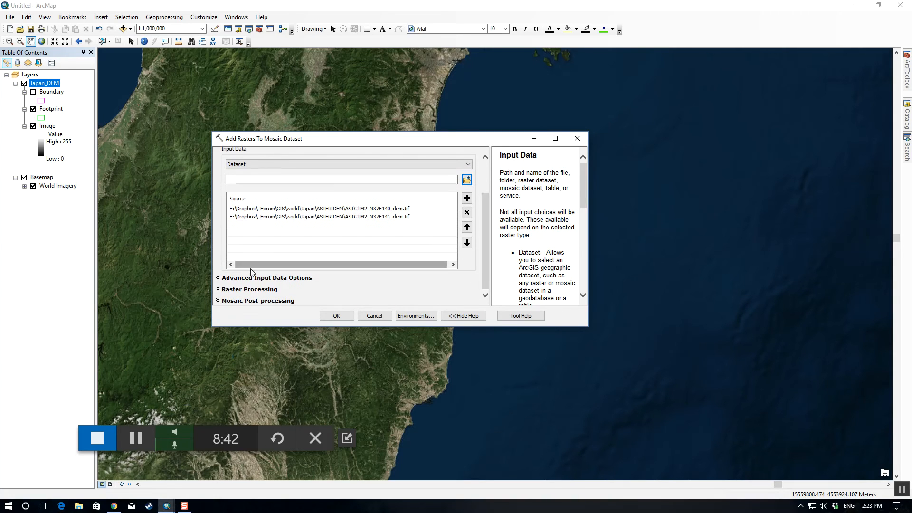
{"action": "left_click", "coordinate": [260, 290]}
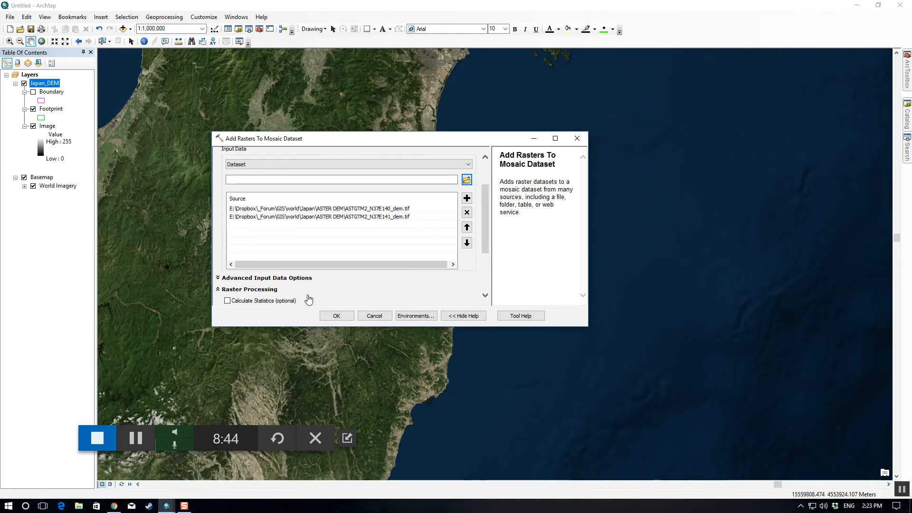
{"action": "left_click_drag", "start_coordinate": [487, 248], "coordinate": [488, 287]}
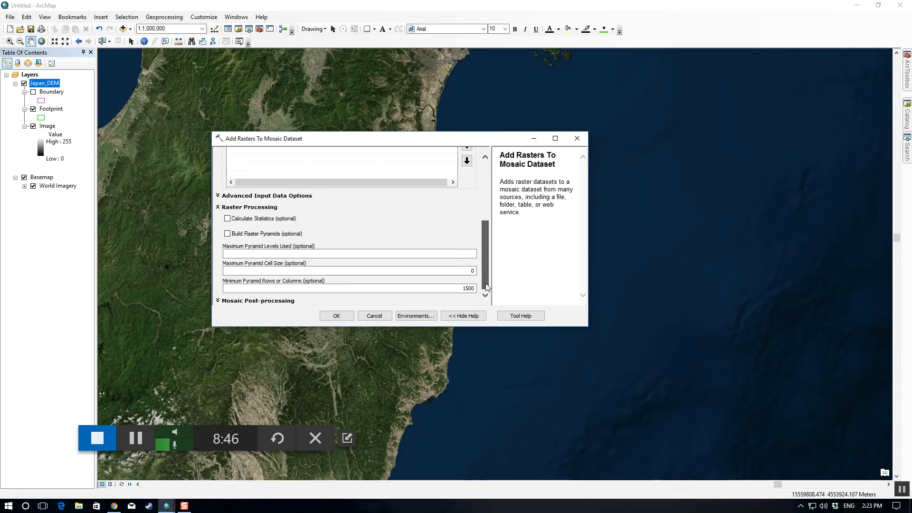
{"action": "left_click", "coordinate": [272, 198]}
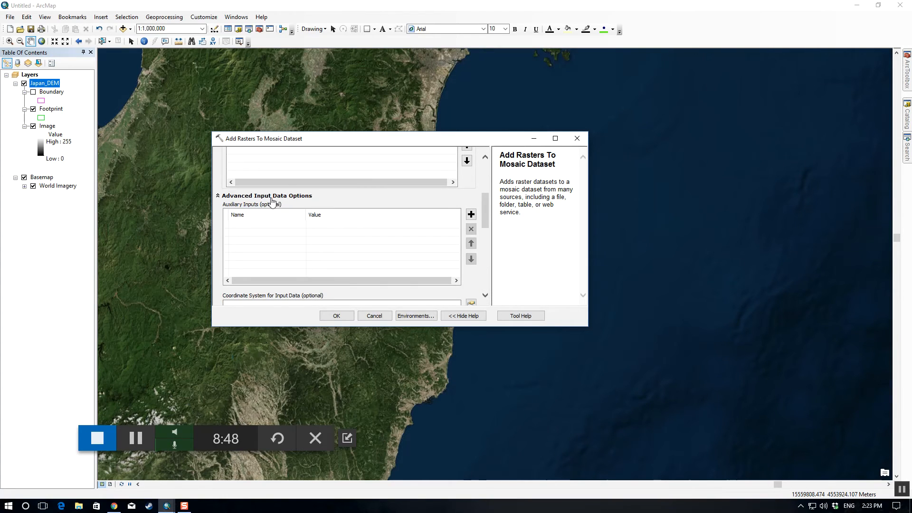
{"action": "scroll", "coordinate": [269, 209], "scroll_direction": "down", "scroll_amount": 1}
{"action": "left_click", "coordinate": [282, 173]}
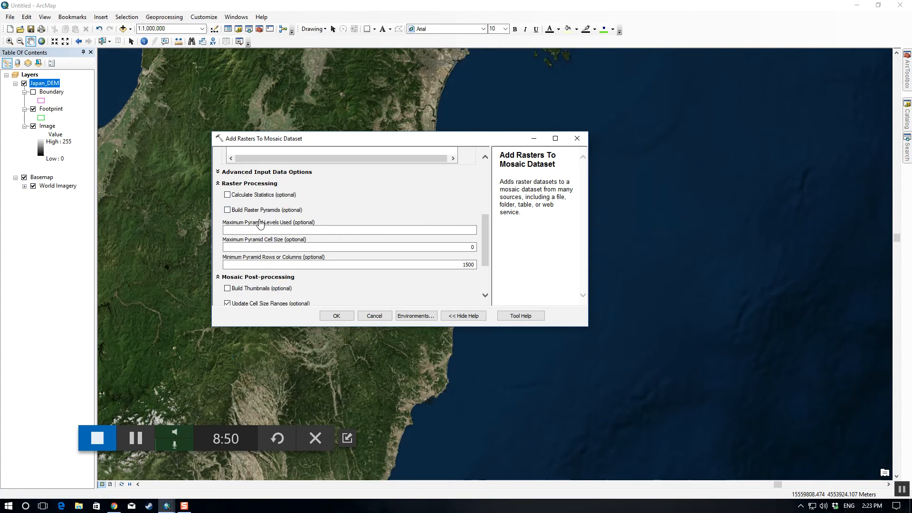
{"action": "scroll", "coordinate": [266, 247], "scroll_direction": "down", "scroll_amount": 3}
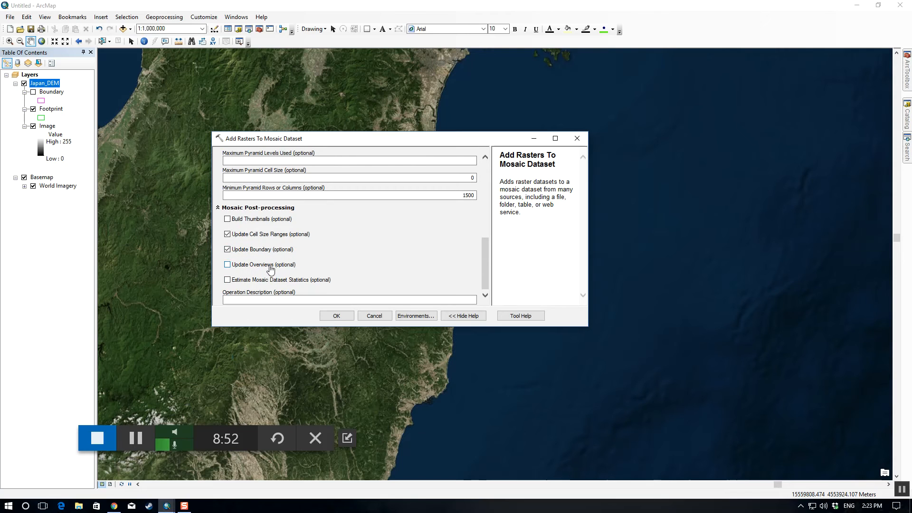
{"action": "left_click", "coordinate": [251, 266]}
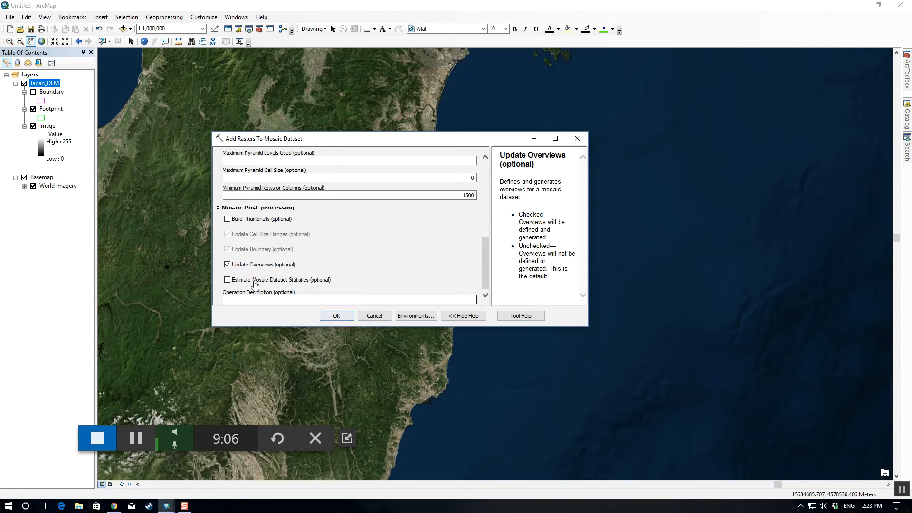
{"action": "left_click", "coordinate": [336, 315]}
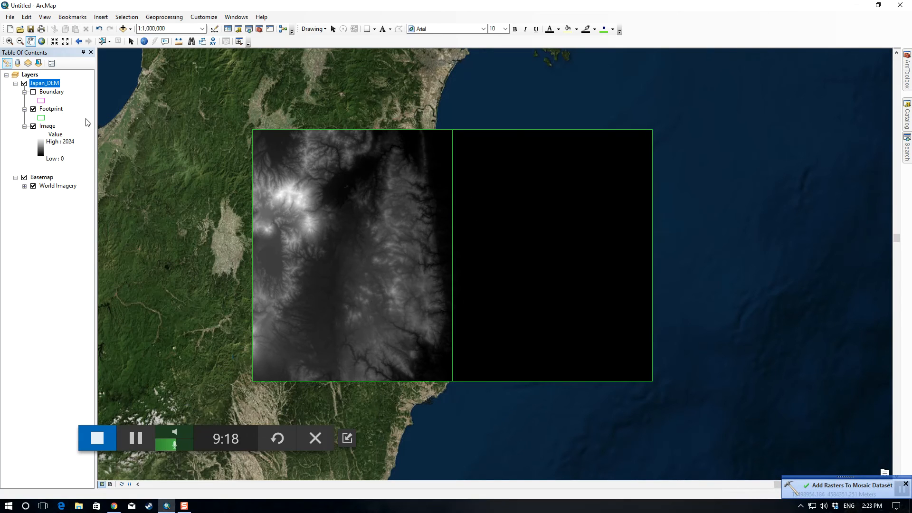
Step: Hide the mosaic footprints and the whole Japan_DEM layer so the World Imagery basemap shows
{"action": "left_click", "coordinate": [34, 109]}
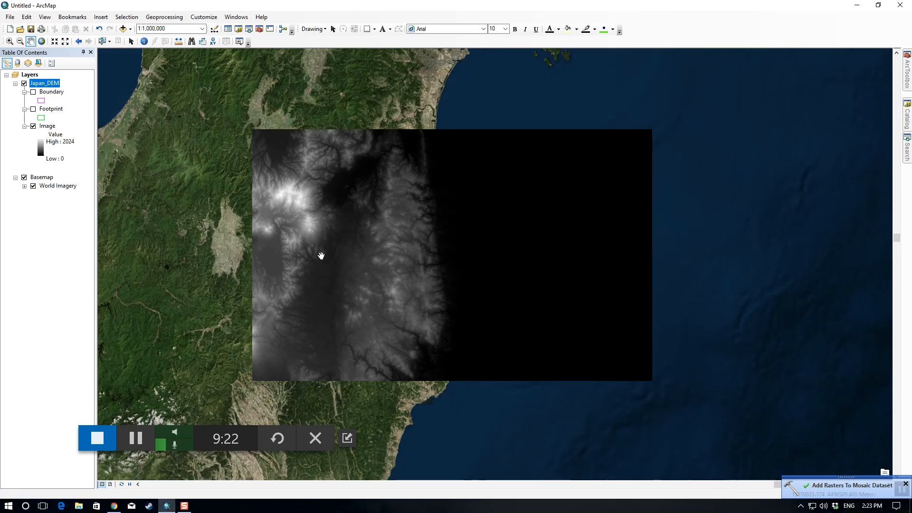
{"action": "left_click", "coordinate": [23, 84]}
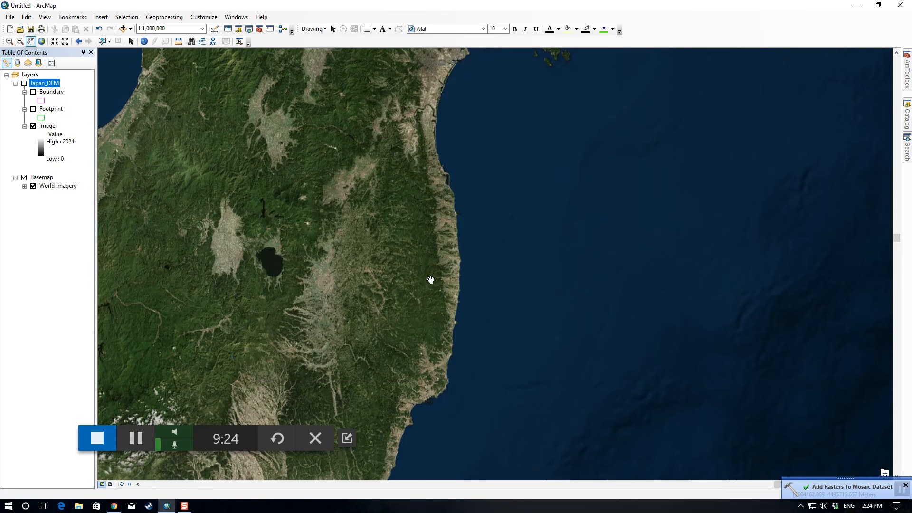
Step: Search the World Imagery along the Fukushima coast for the industrial complex beside the harbour with the pointed breakwater
{"action": "scroll", "coordinate": [442, 261], "scroll_direction": "up", "scroll_amount": 1}
{"action": "scroll", "coordinate": [453, 275], "scroll_direction": "up", "scroll_amount": 4}
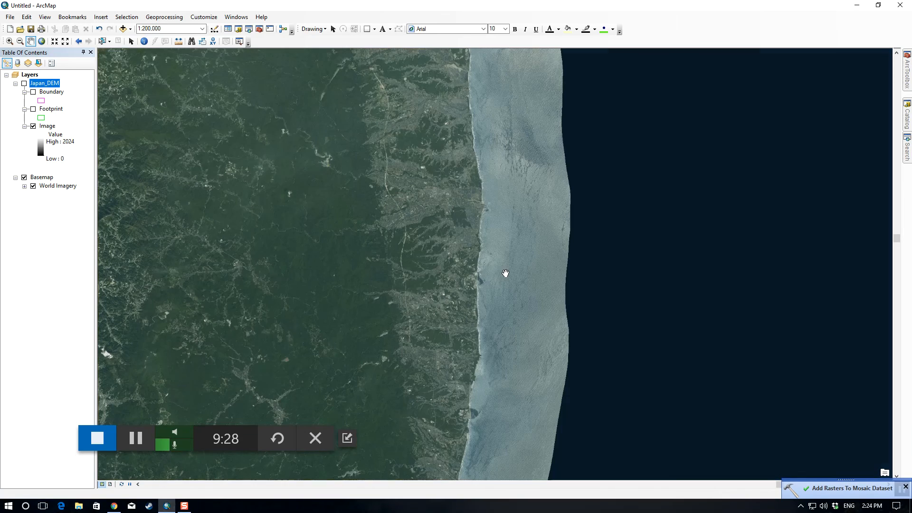
{"action": "left_click_drag", "start_coordinate": [497, 295], "coordinate": [550, 244]}
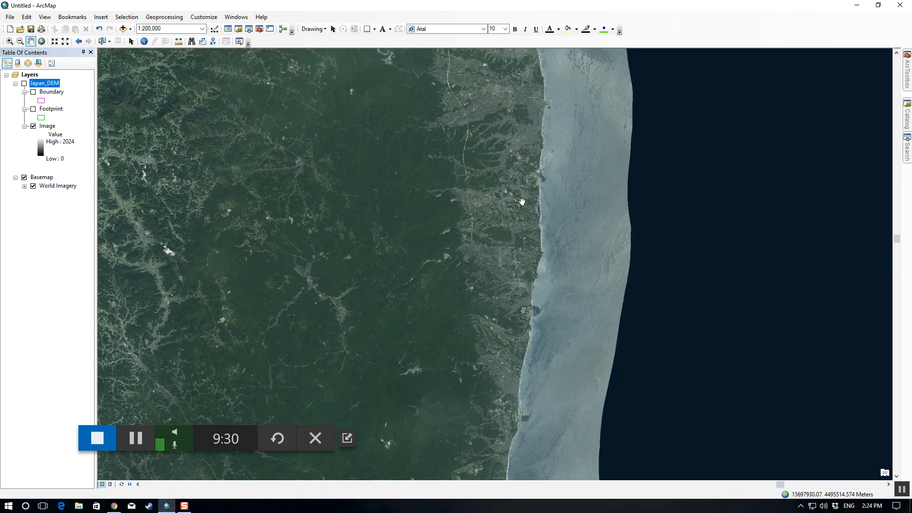
{"action": "left_click_drag", "start_coordinate": [523, 200], "coordinate": [507, 330]}
{"action": "scroll", "coordinate": [528, 310], "scroll_direction": "up", "scroll_amount": 2}
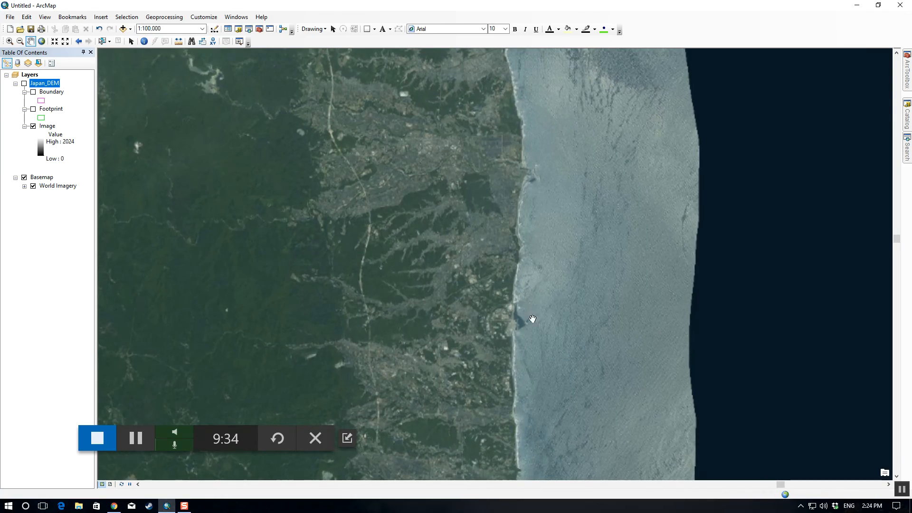
{"action": "left_click_drag", "start_coordinate": [529, 285], "coordinate": [549, 212]}
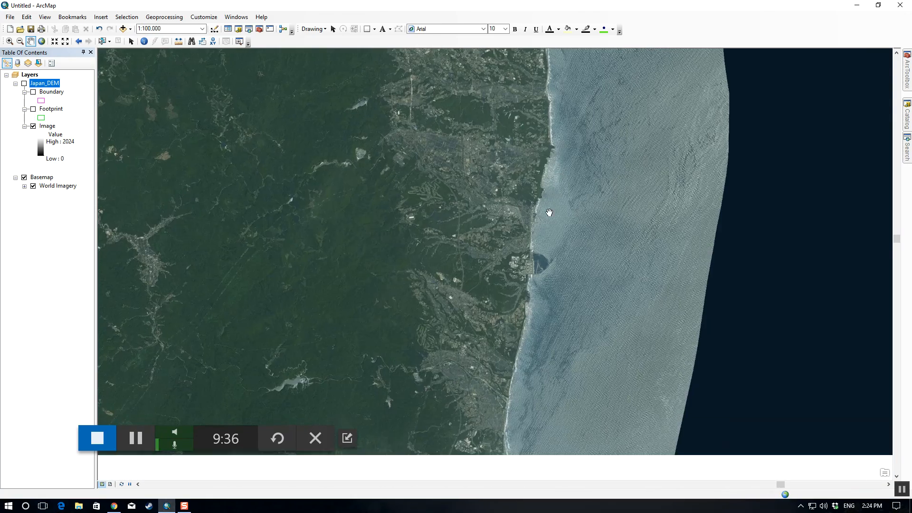
{"action": "scroll", "coordinate": [542, 232], "scroll_direction": "down", "scroll_amount": 2}
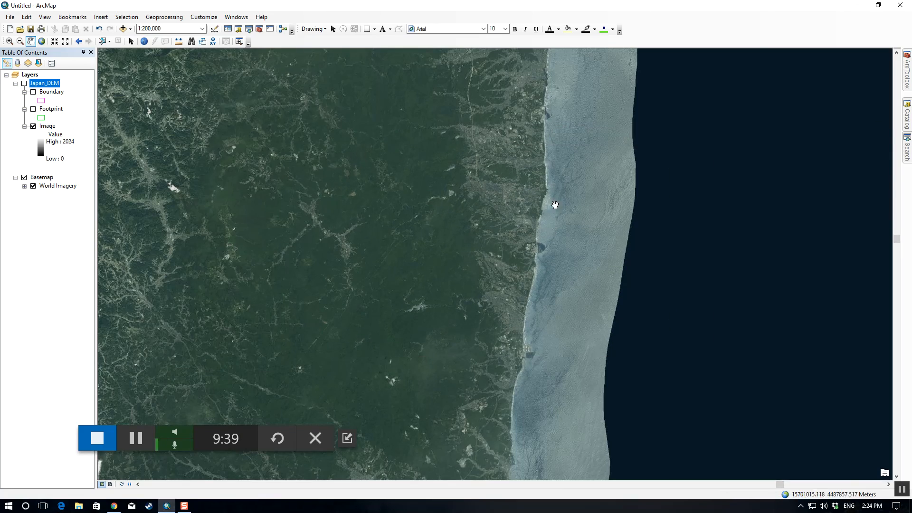
{"action": "left_click_drag", "start_coordinate": [554, 139], "coordinate": [560, 330]}
{"action": "scroll", "coordinate": [560, 316], "scroll_direction": "down", "scroll_amount": 2}
{"action": "scroll", "coordinate": [560, 317], "scroll_direction": "up", "scroll_amount": 2}
{"action": "scroll", "coordinate": [560, 317], "scroll_direction": "up", "scroll_amount": 4}
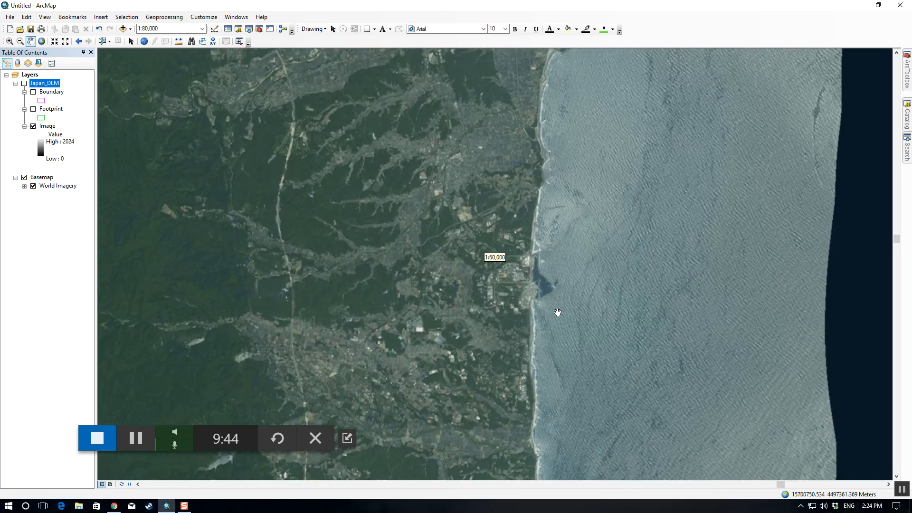
{"action": "scroll", "coordinate": [557, 313], "scroll_direction": "up", "scroll_amount": 3}
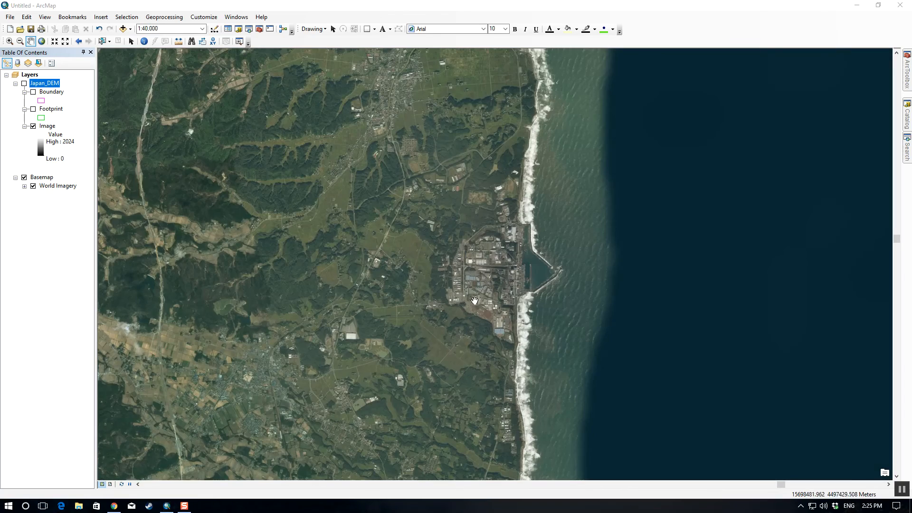
{"action": "left_click_drag", "start_coordinate": [533, 273], "coordinate": [496, 286]}
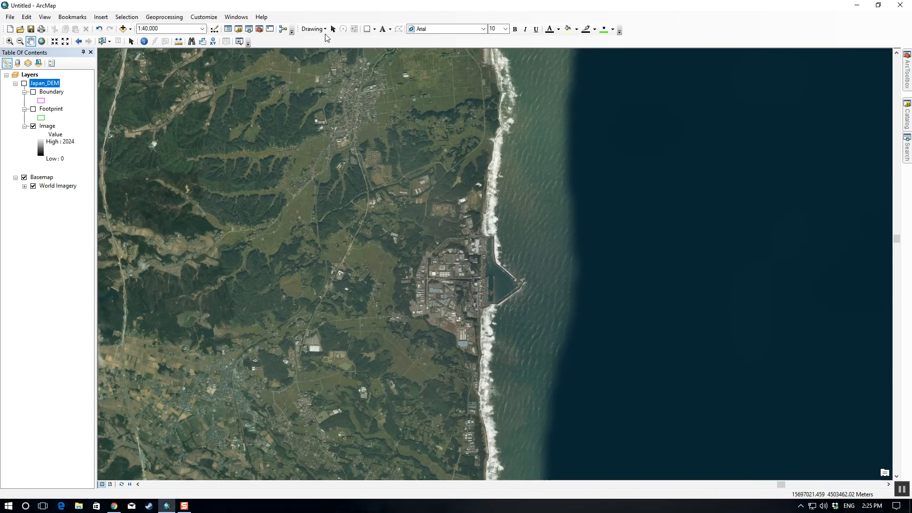
Step: Place a point marker graphic on the industrial complex just inland of the harbour
{"action": "left_click", "coordinate": [375, 29]}
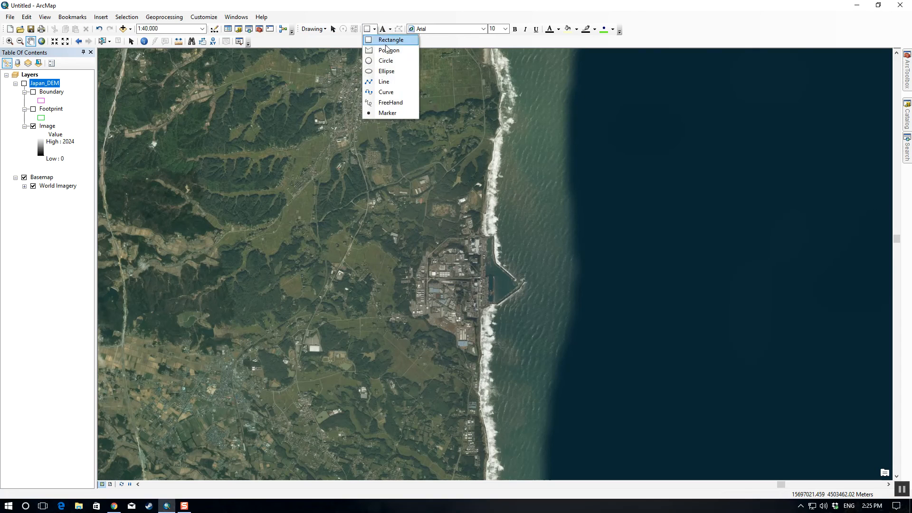
{"action": "left_click", "coordinate": [388, 113]}
{"action": "left_click", "coordinate": [468, 287]}
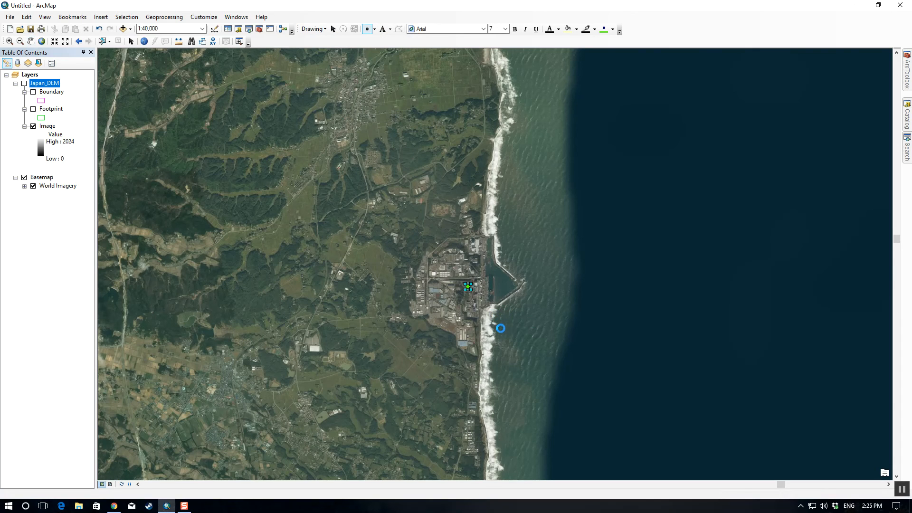
{"action": "scroll", "coordinate": [531, 272], "scroll_direction": "down", "scroll_amount": 4}
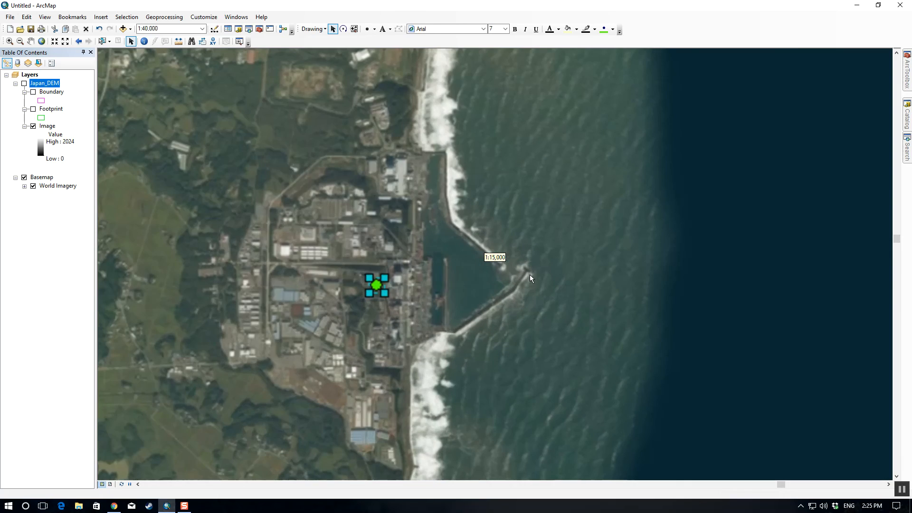
{"action": "scroll", "coordinate": [531, 272], "scroll_direction": "up", "scroll_amount": 8}
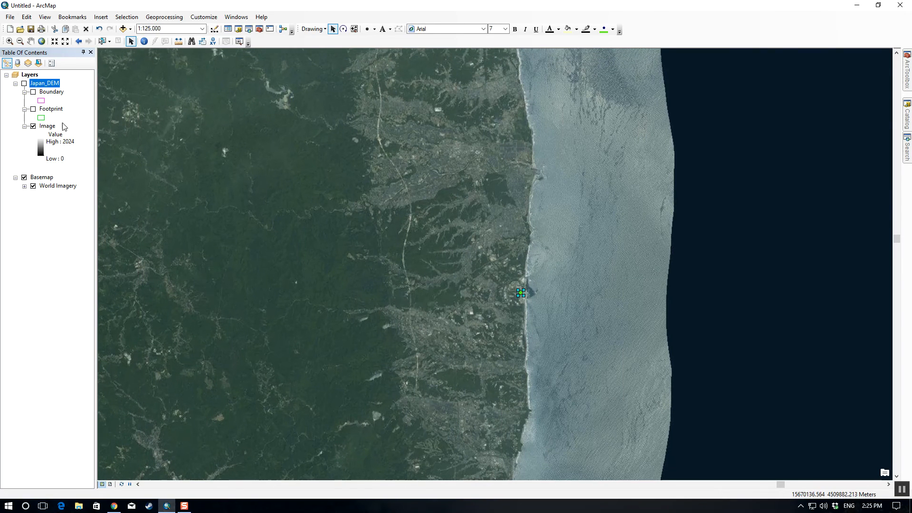
Step: Show the Japan_DEM layer around the marker at 1:63,360 and open the 3D Analyst Contour tool
{"action": "left_click", "coordinate": [25, 84]}
{"action": "scroll", "coordinate": [530, 307], "scroll_direction": "down", "scroll_amount": 3}
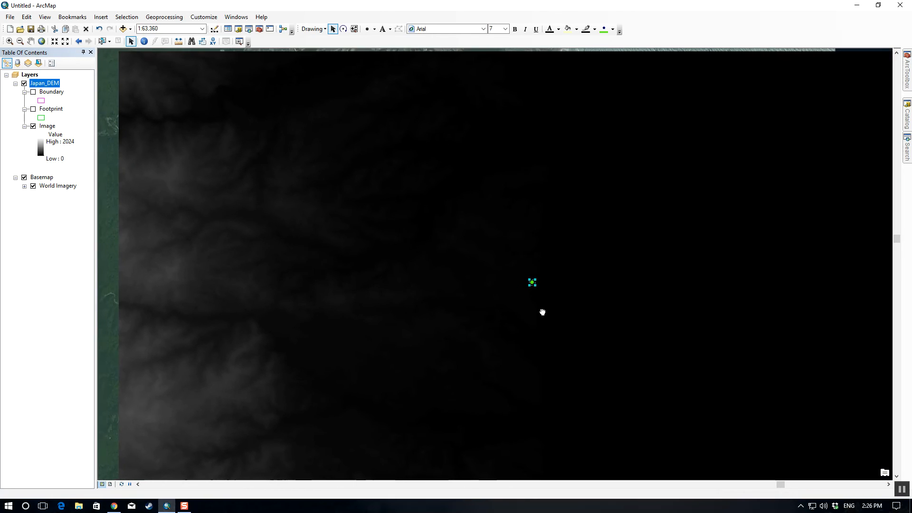
{"action": "left_click", "coordinate": [907, 76]}
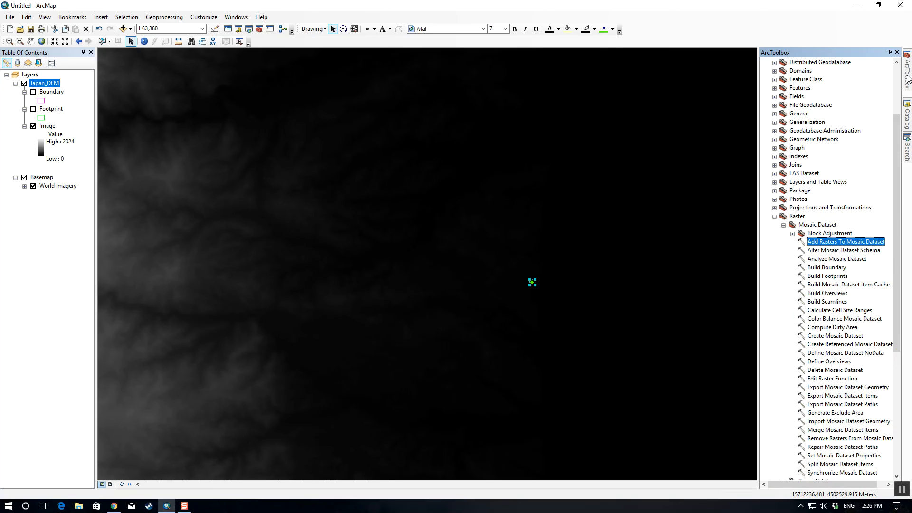
{"action": "left_click", "coordinate": [775, 217]}
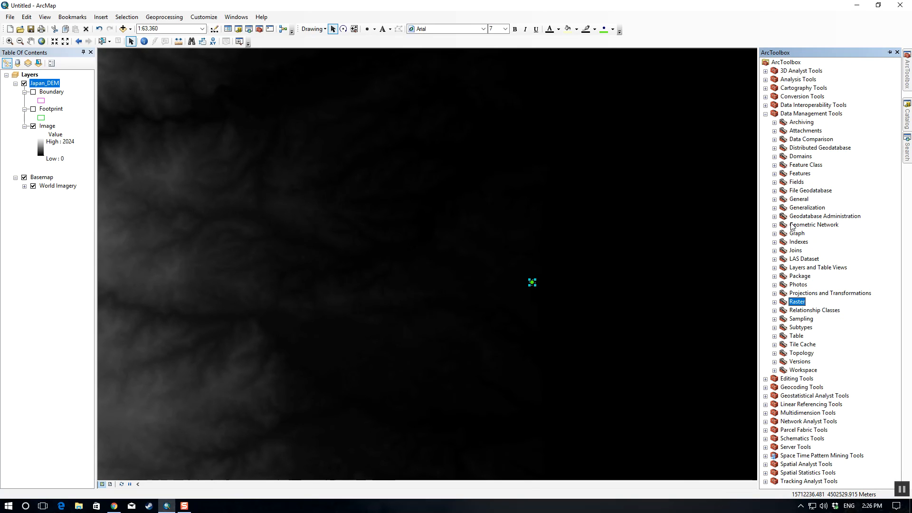
{"action": "left_click", "coordinate": [765, 72]}
{"action": "left_click", "coordinate": [774, 148]}
{"action": "double_click", "coordinate": [809, 164]}
Step: Assign Japan_DEM as the Contour tool's input raster and set the contour interval to 10
{"action": "left_click", "coordinate": [42, 85]}
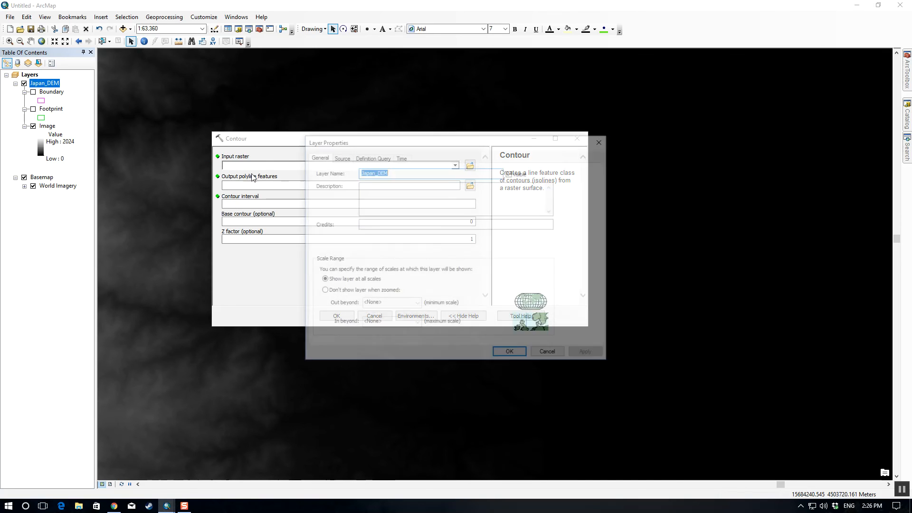
{"action": "left_click", "coordinate": [525, 353]}
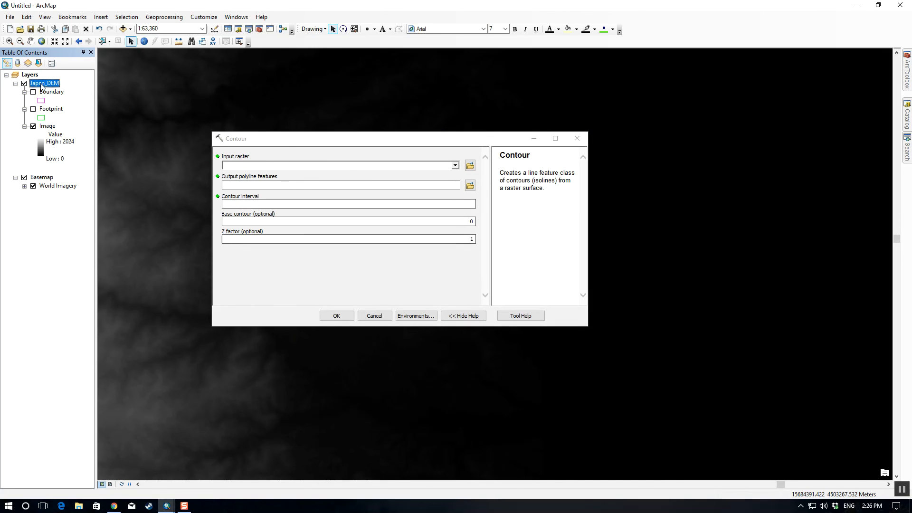
{"action": "left_click_drag", "start_coordinate": [42, 87], "coordinate": [204, 152]}
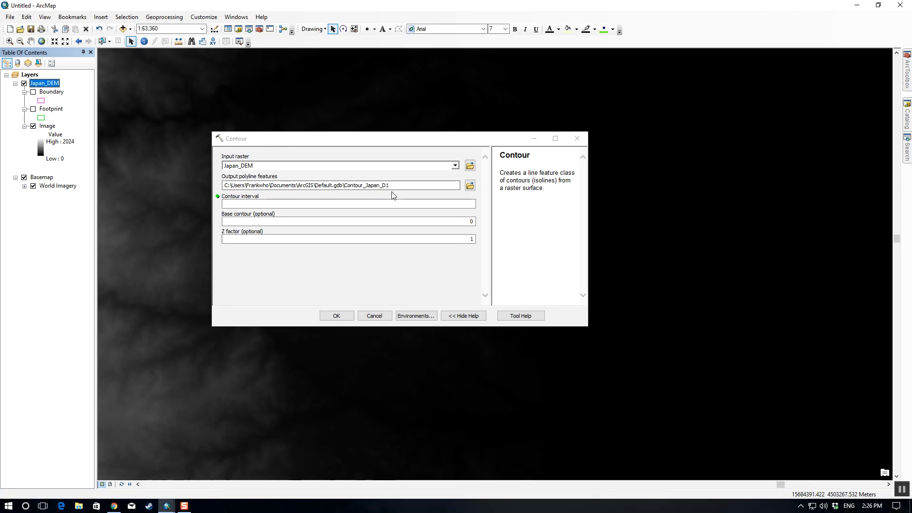
{"action": "left_click", "coordinate": [286, 207]}
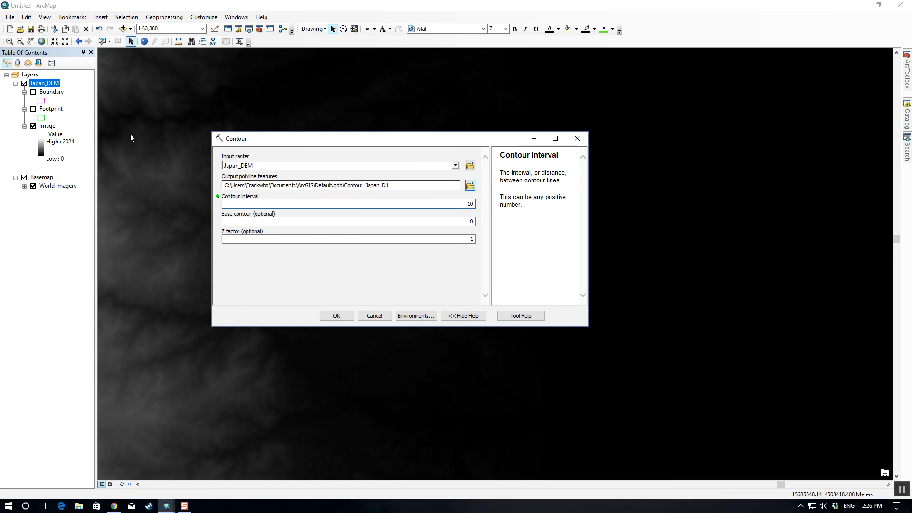
{"action": "left_click_drag", "start_coordinate": [260, 138], "coordinate": [243, 137]}
{"action": "left_click", "coordinate": [433, 239]}
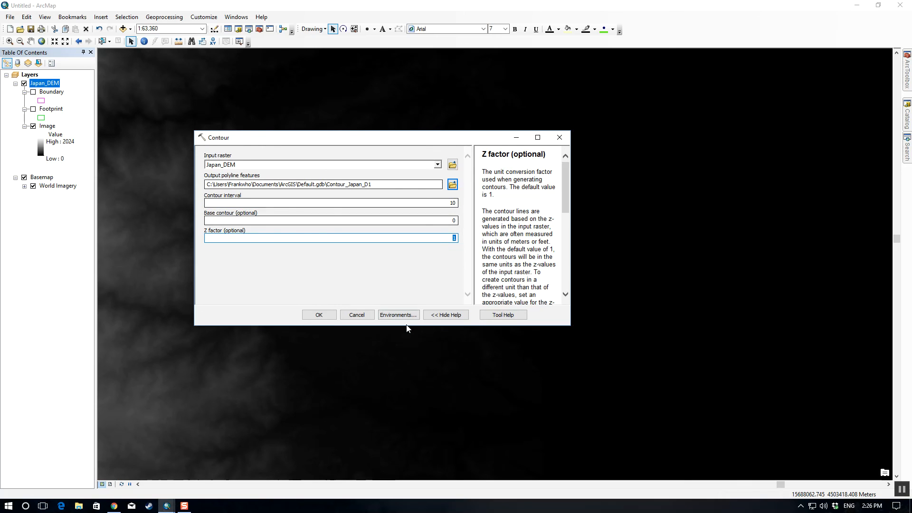
Step: Set the processing extent to Same as Display in the environment settings and run the Contour tool
{"action": "left_click", "coordinate": [393, 315]}
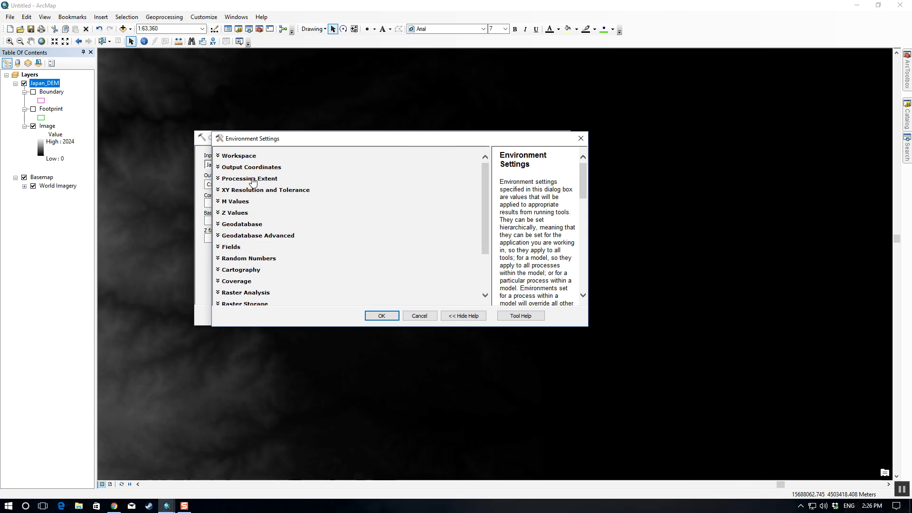
{"action": "left_click", "coordinate": [253, 182]}
{"action": "left_click", "coordinate": [252, 196]}
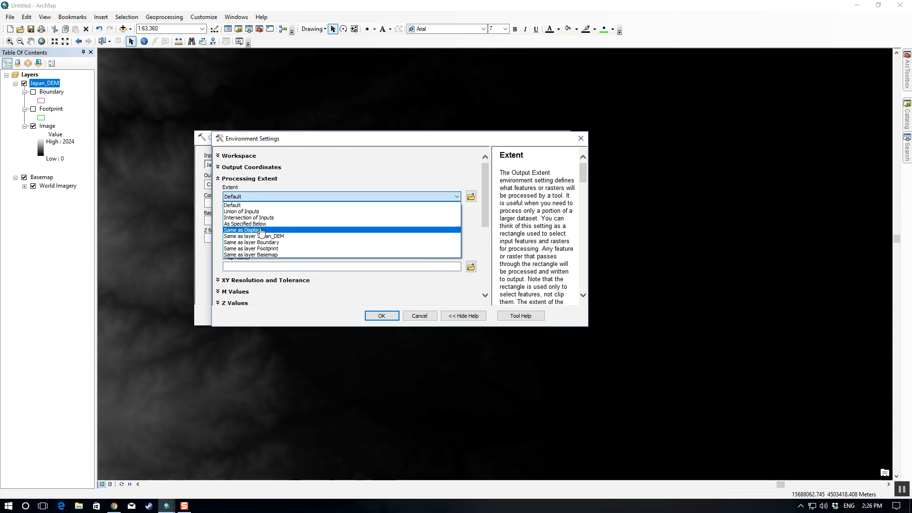
{"action": "left_click", "coordinate": [261, 231]}
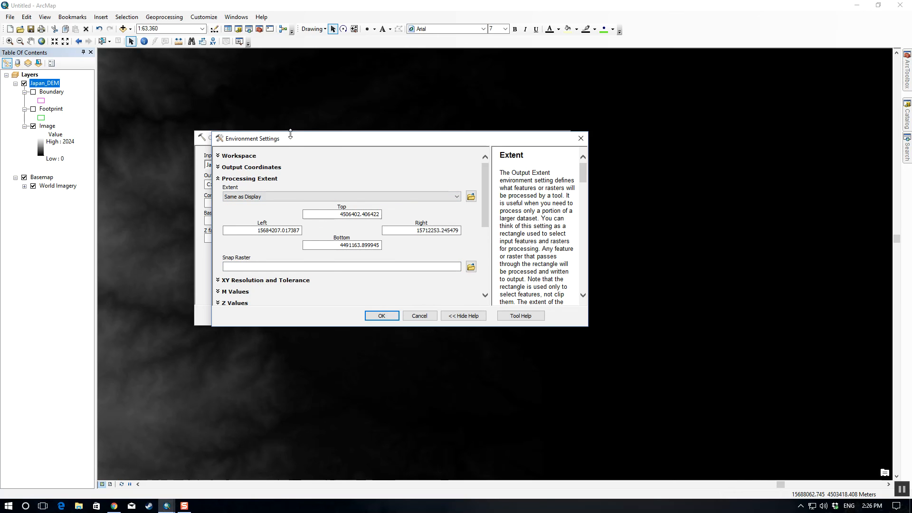
{"action": "left_click", "coordinate": [383, 317]}
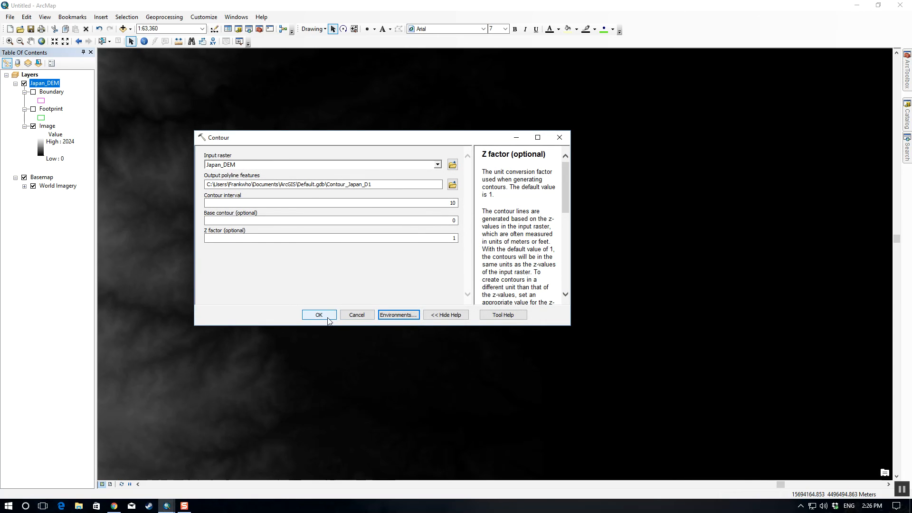
{"action": "left_click", "coordinate": [319, 315]}
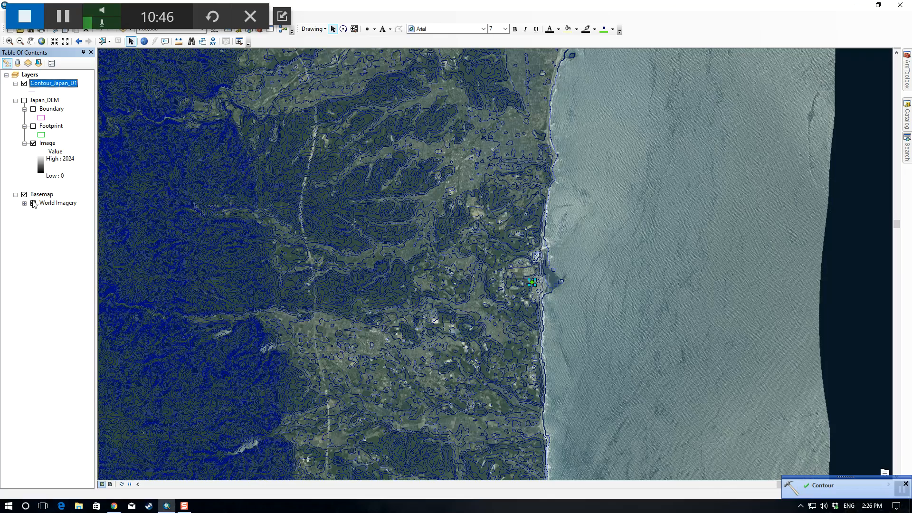
Step: Compare the generated contours with the coastal imagery around the marker and hide the Contour_Japan_D1 layer
{"action": "scroll", "coordinate": [518, 269], "scroll_direction": "down", "scroll_amount": 3}
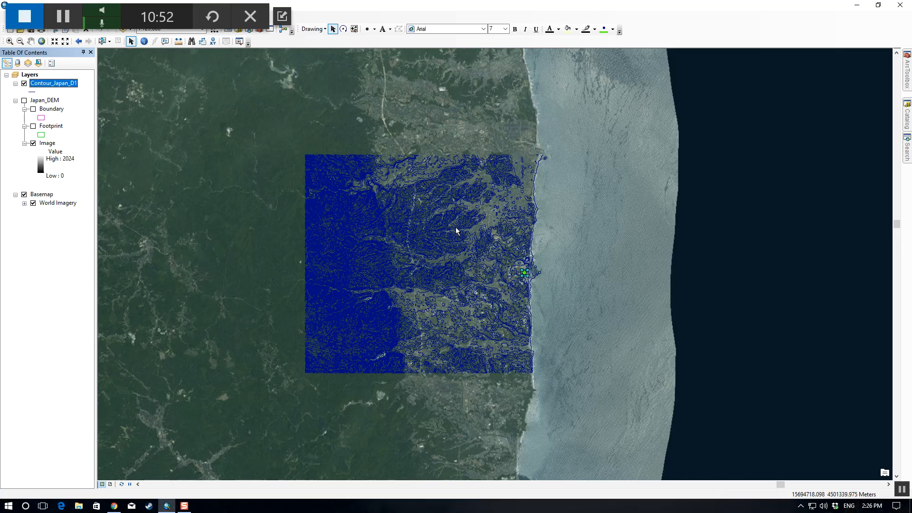
{"action": "scroll", "coordinate": [539, 219], "scroll_direction": "up", "scroll_amount": 1}
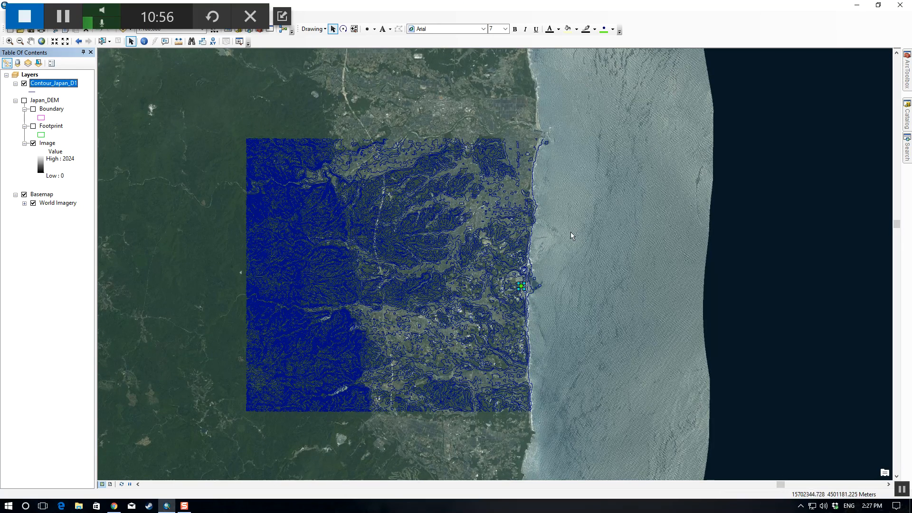
{"action": "left_click", "coordinate": [24, 83]}
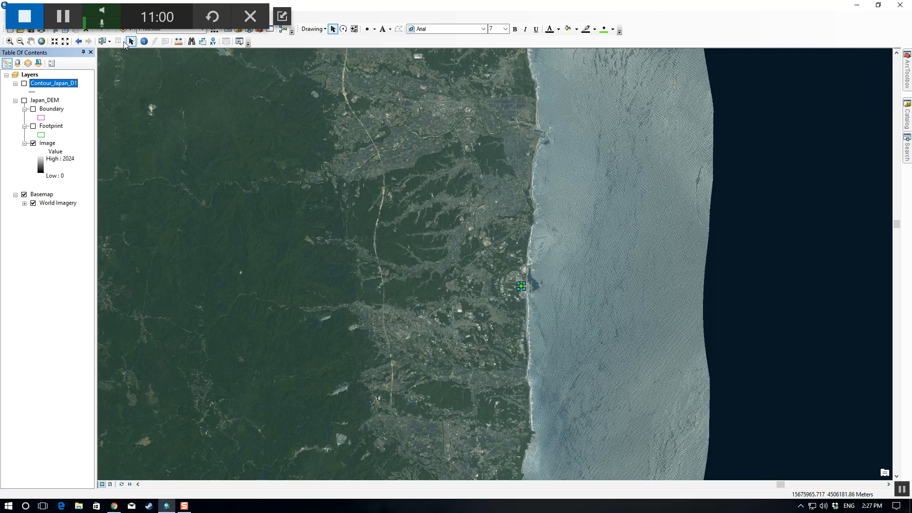